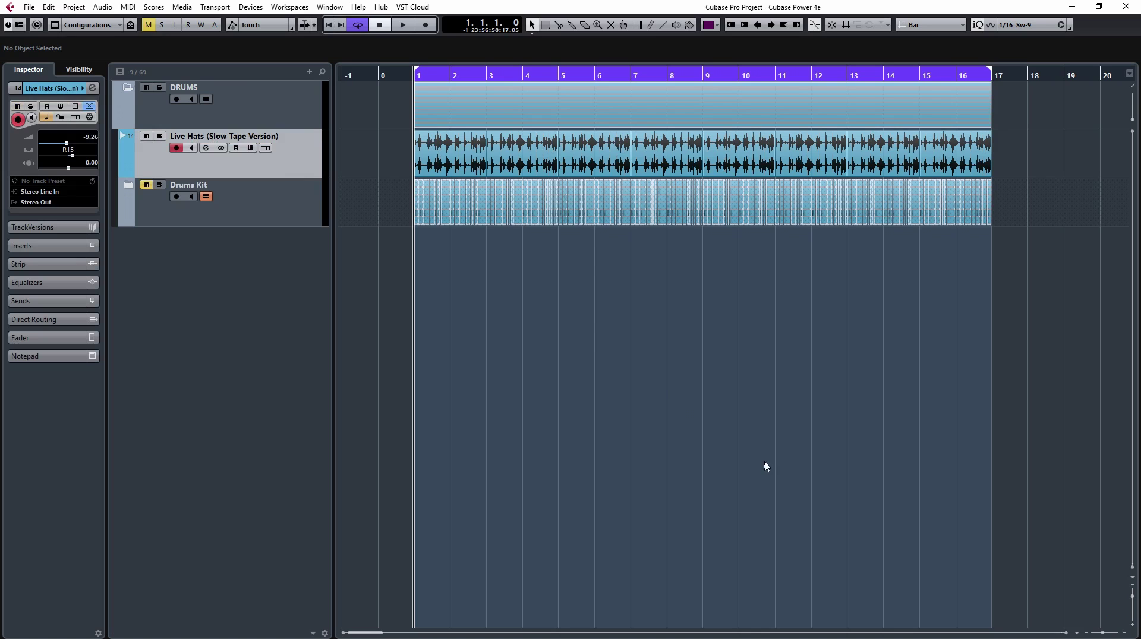
Step: In Device Setup, open the Yamaha Steinberg USB ASIO ports and hide S/PDIF In L and R
{"action": "left_click", "coordinate": [260, 8]}
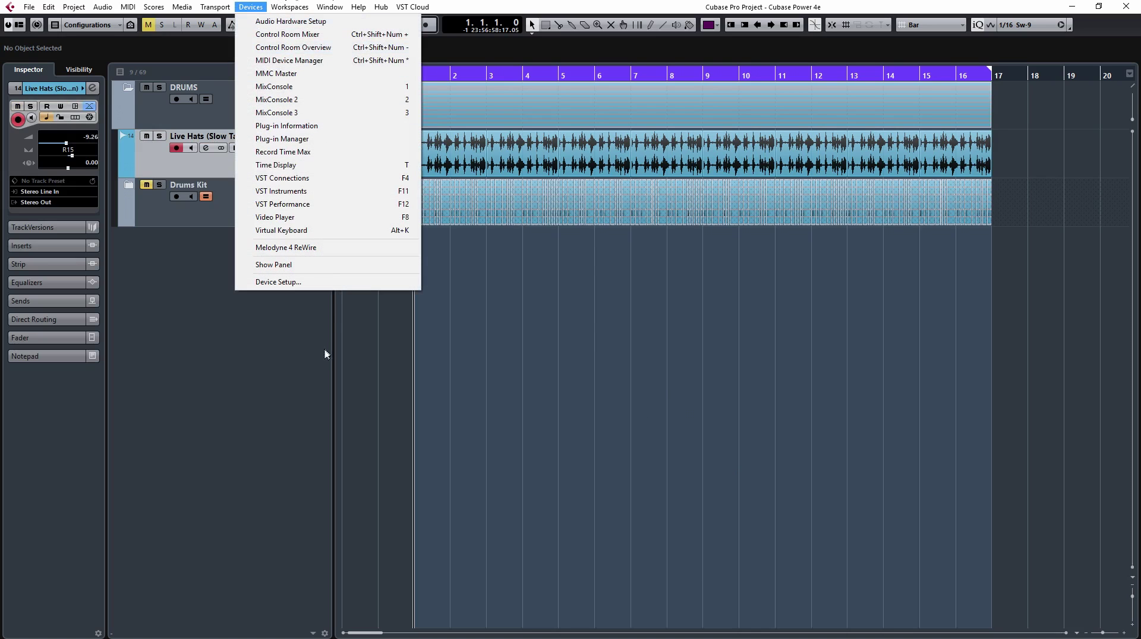
{"action": "left_click", "coordinate": [333, 282]}
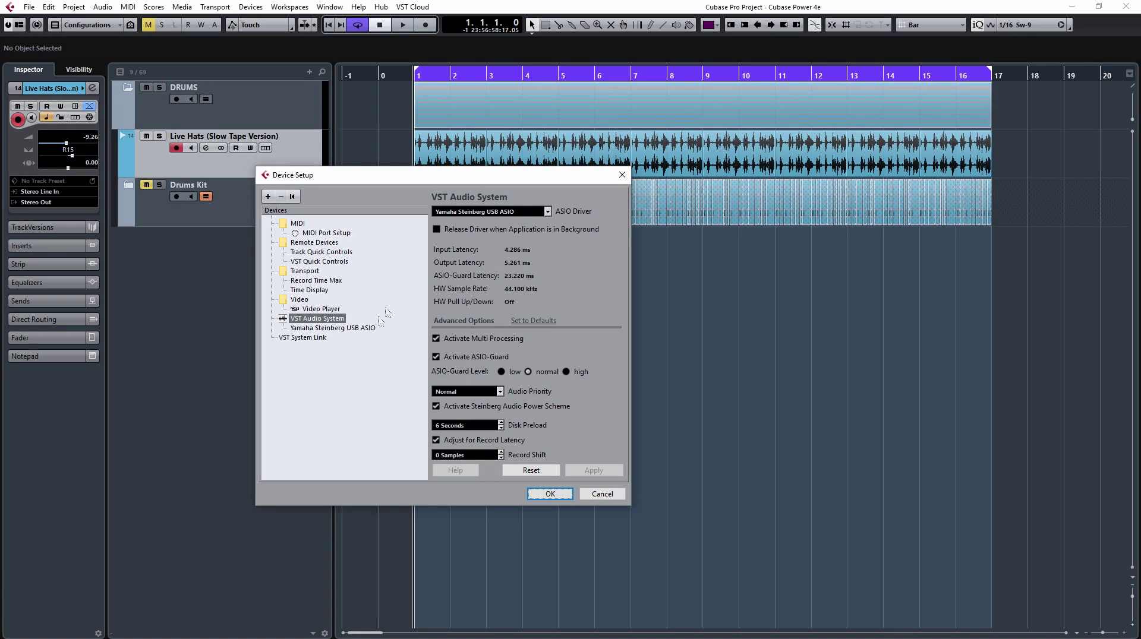
{"action": "left_click", "coordinate": [362, 328]}
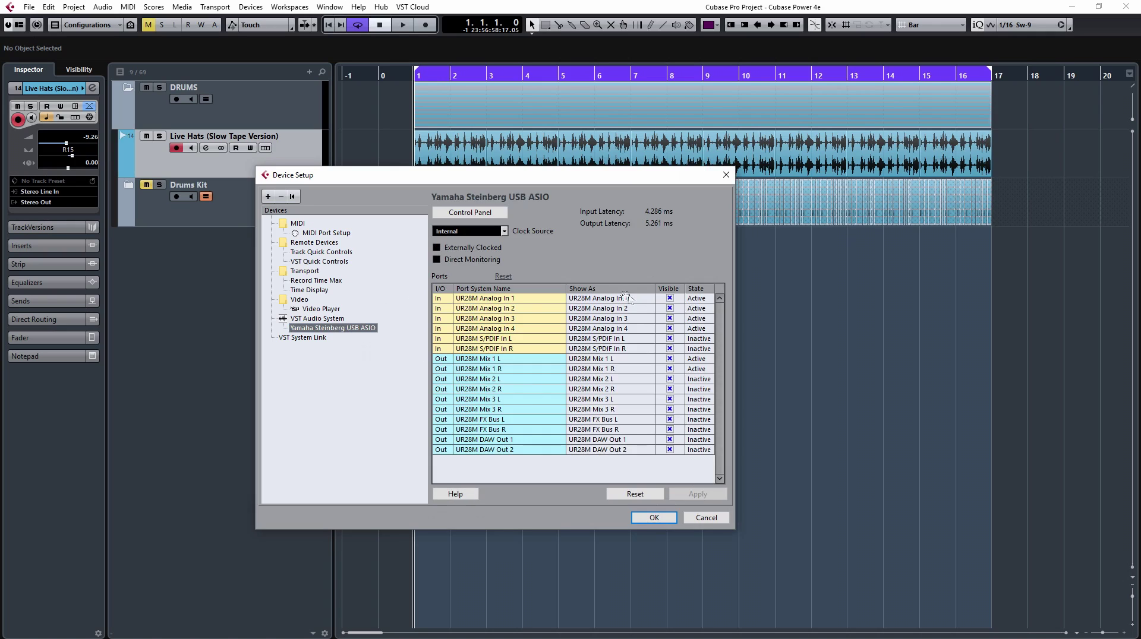
{"action": "left_click", "coordinate": [669, 338]}
{"action": "left_click", "coordinate": [669, 349]}
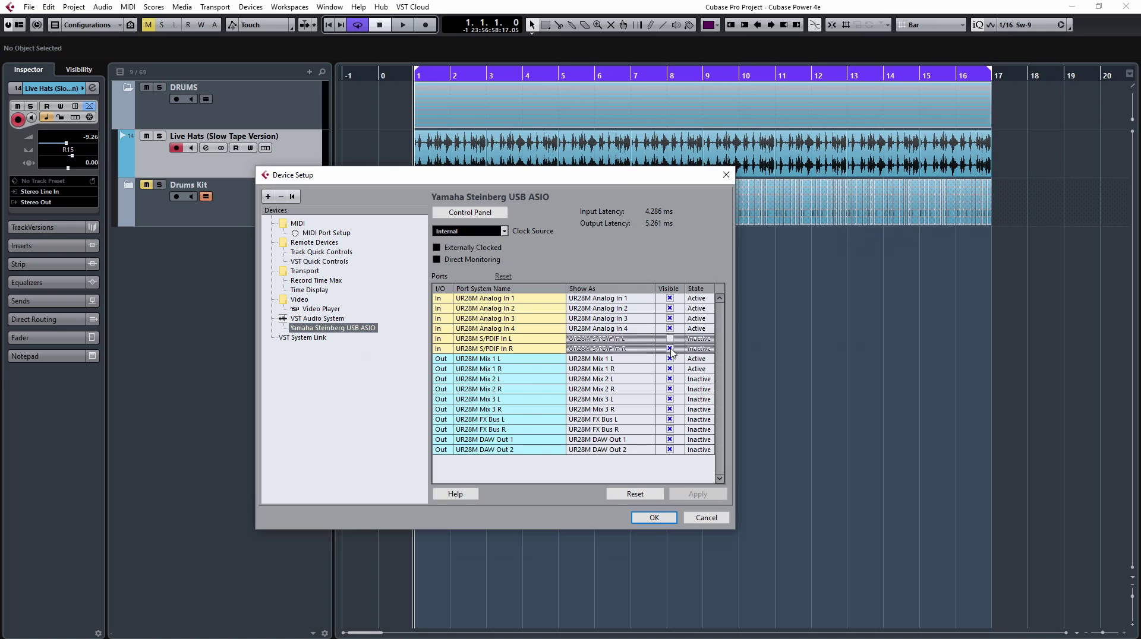
Step: Hide the UR28M DAW Out 1/2, FX Bus L/R, Mix 3 L/R and Mix 2 L/R ports
{"action": "left_click", "coordinate": [670, 450]}
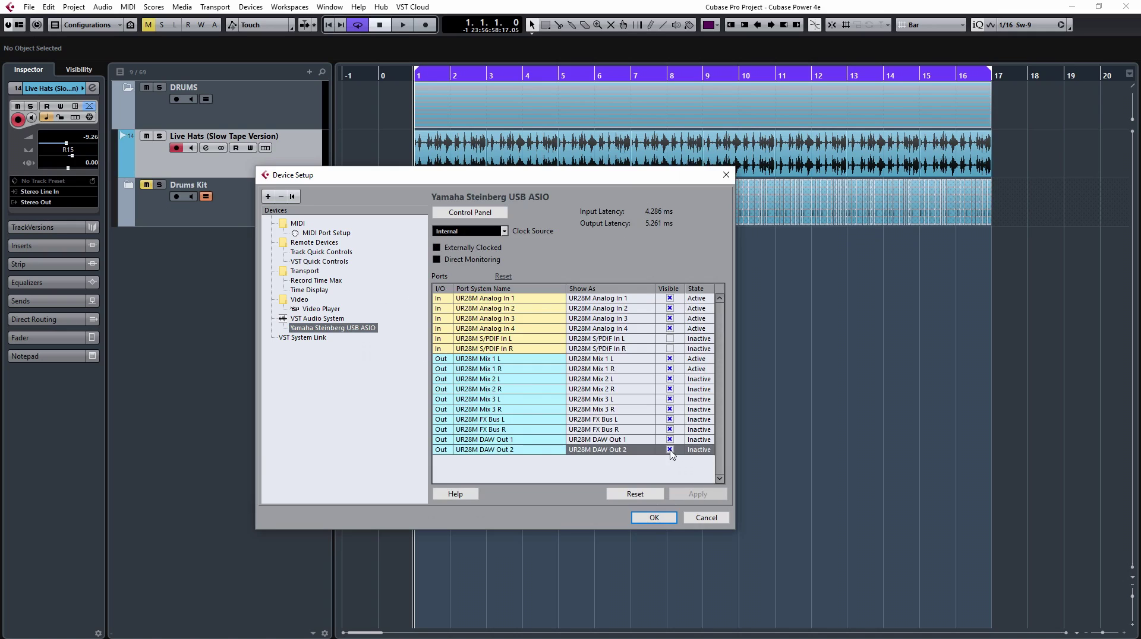
{"action": "left_click", "coordinate": [670, 439]}
{"action": "left_click", "coordinate": [670, 430]}
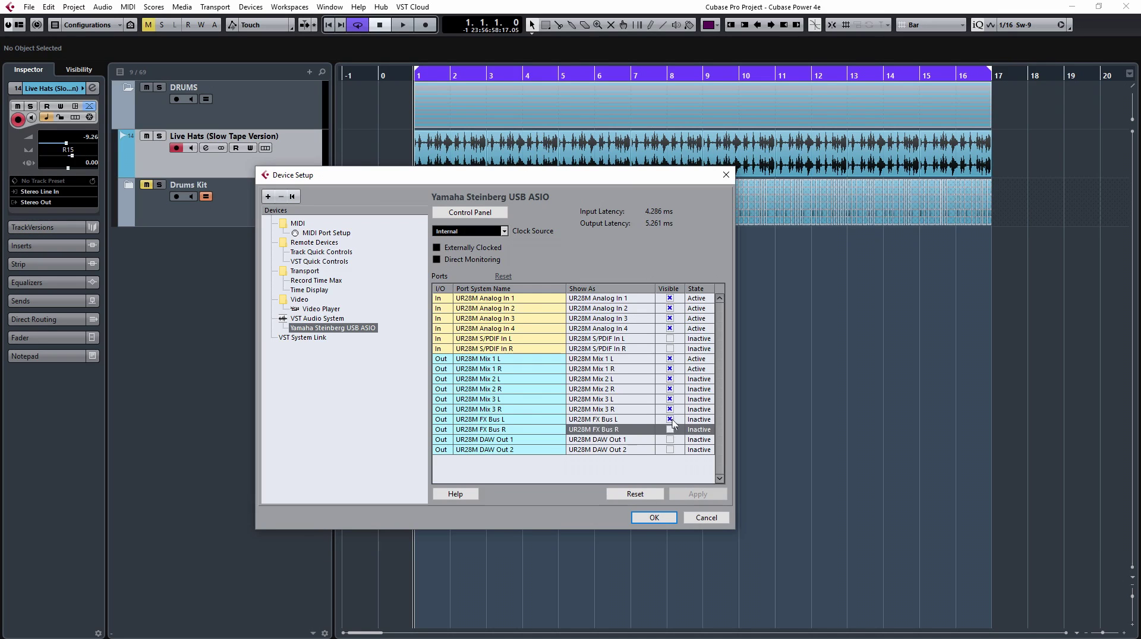
{"action": "left_click", "coordinate": [670, 420]}
{"action": "left_click", "coordinate": [670, 410]}
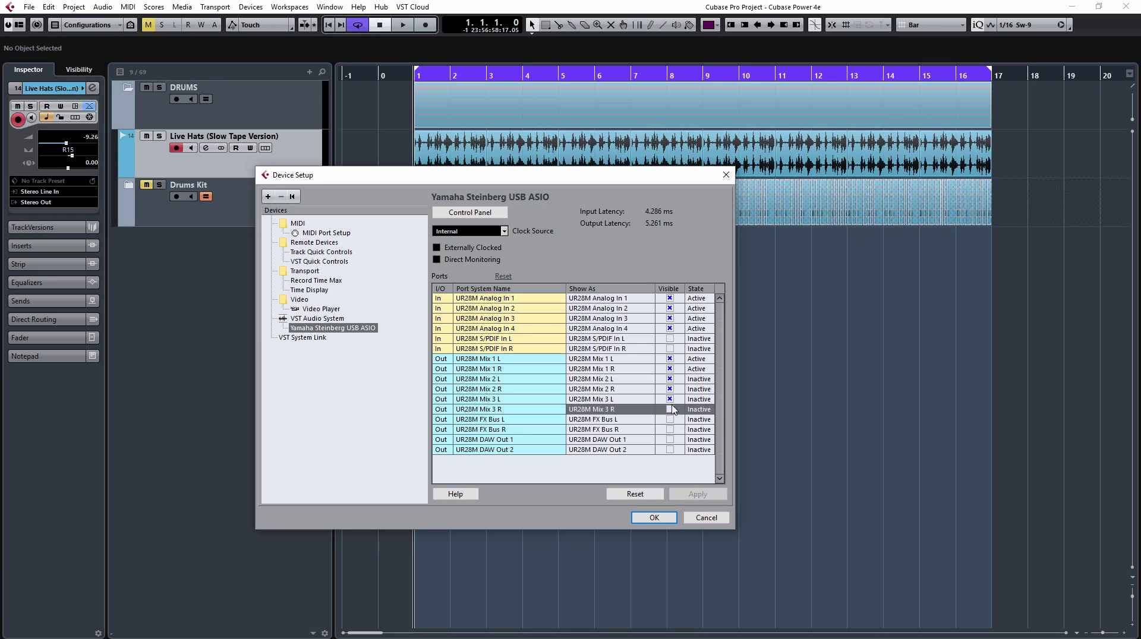
{"action": "left_click", "coordinate": [670, 399]}
{"action": "left_click", "coordinate": [670, 389]}
{"action": "left_click", "coordinate": [670, 379]}
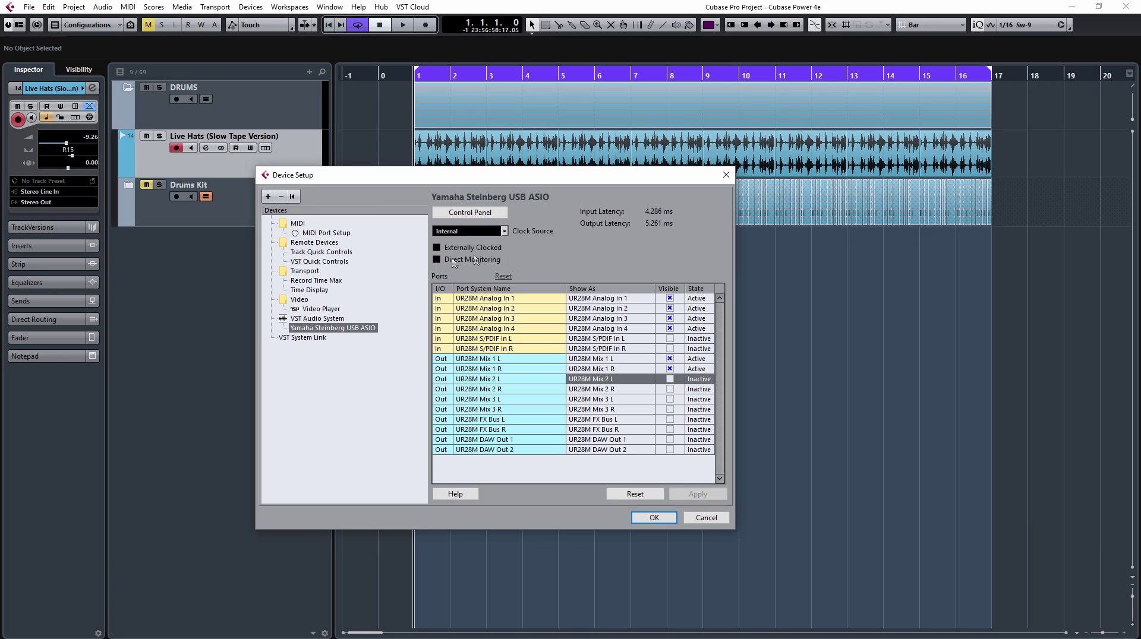
Step: Switch between the VST Audio System page and the UR28M port list to review the settings
{"action": "left_click", "coordinate": [335, 319]}
{"action": "left_click", "coordinate": [332, 327]}
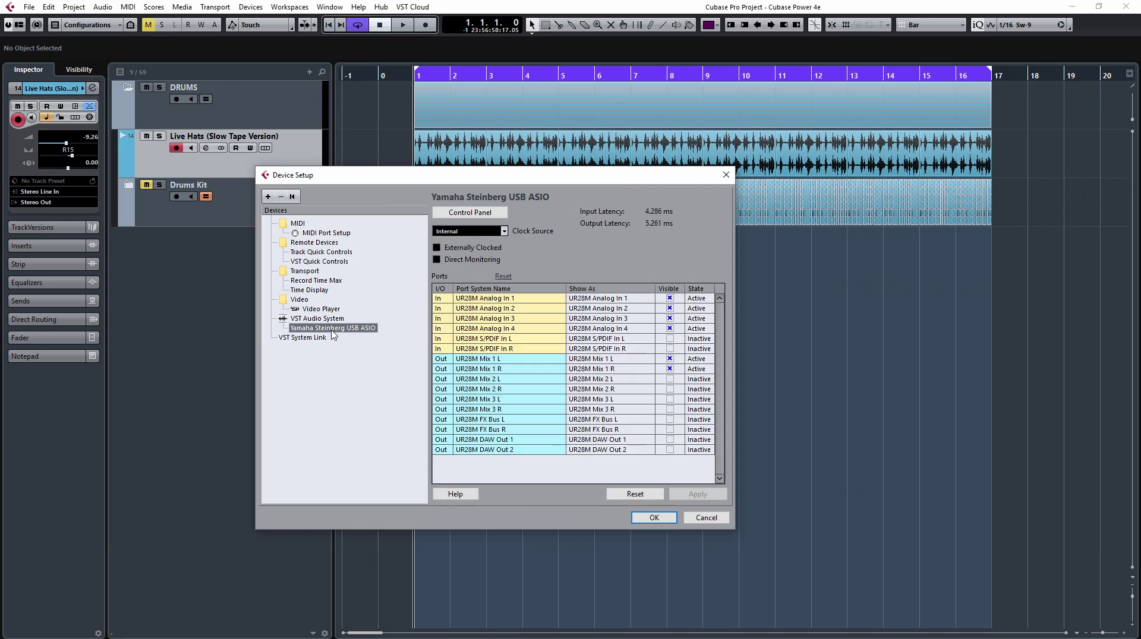
{"action": "left_click", "coordinate": [327, 318]}
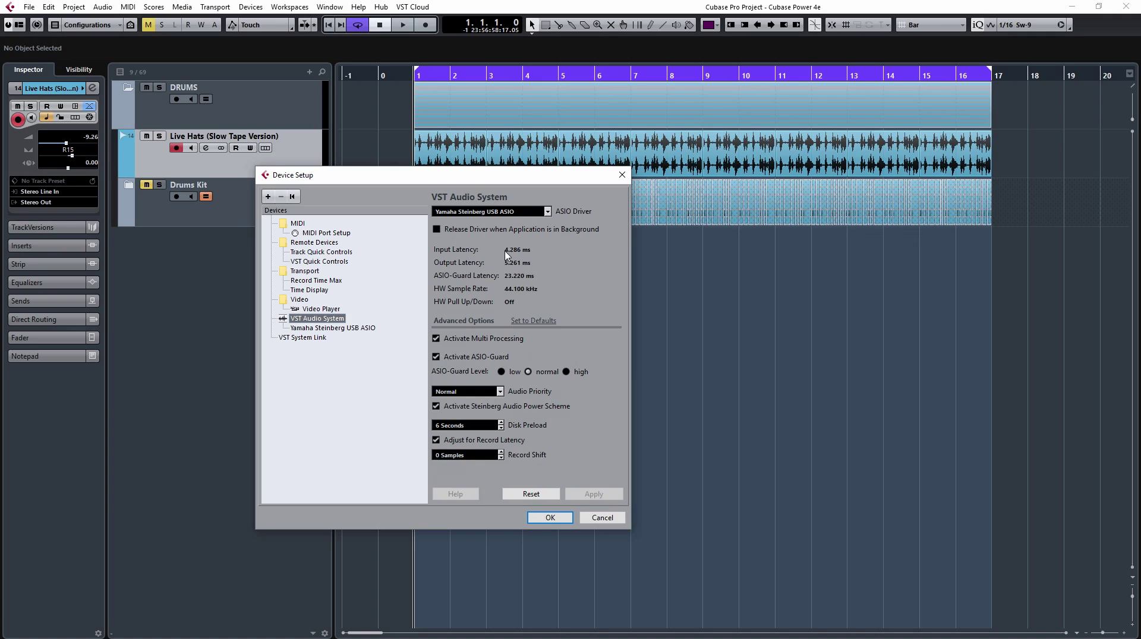
Step: Confirm the UR28M buffer size stays at 64 Samples in the driver Control Panel, cancelling out
{"action": "left_click", "coordinate": [334, 328]}
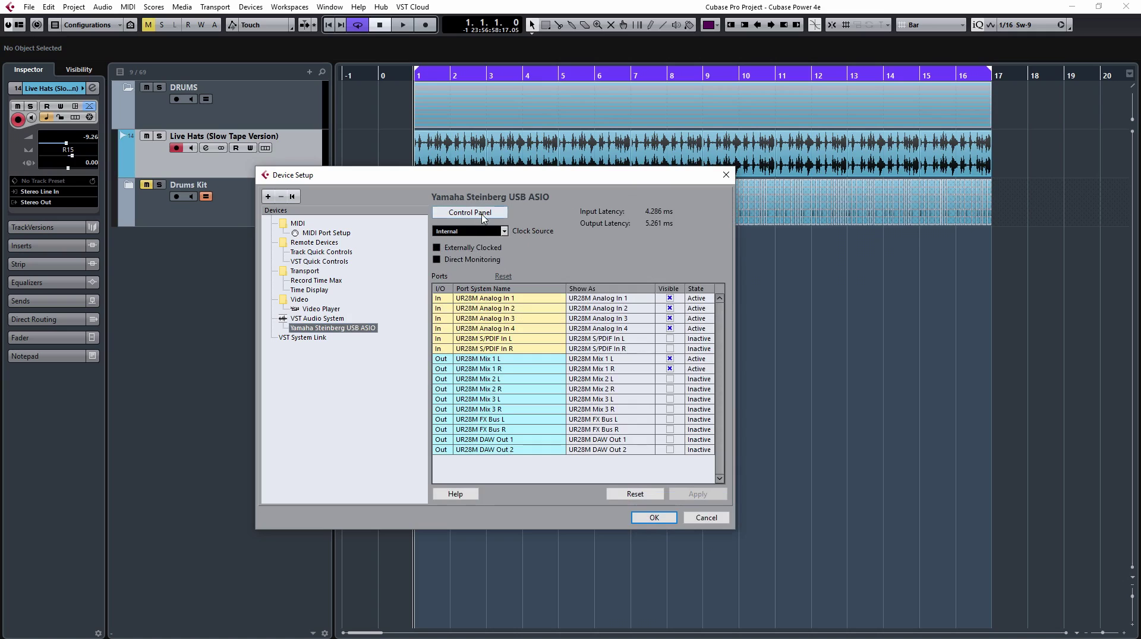
{"action": "left_click", "coordinate": [483, 215]}
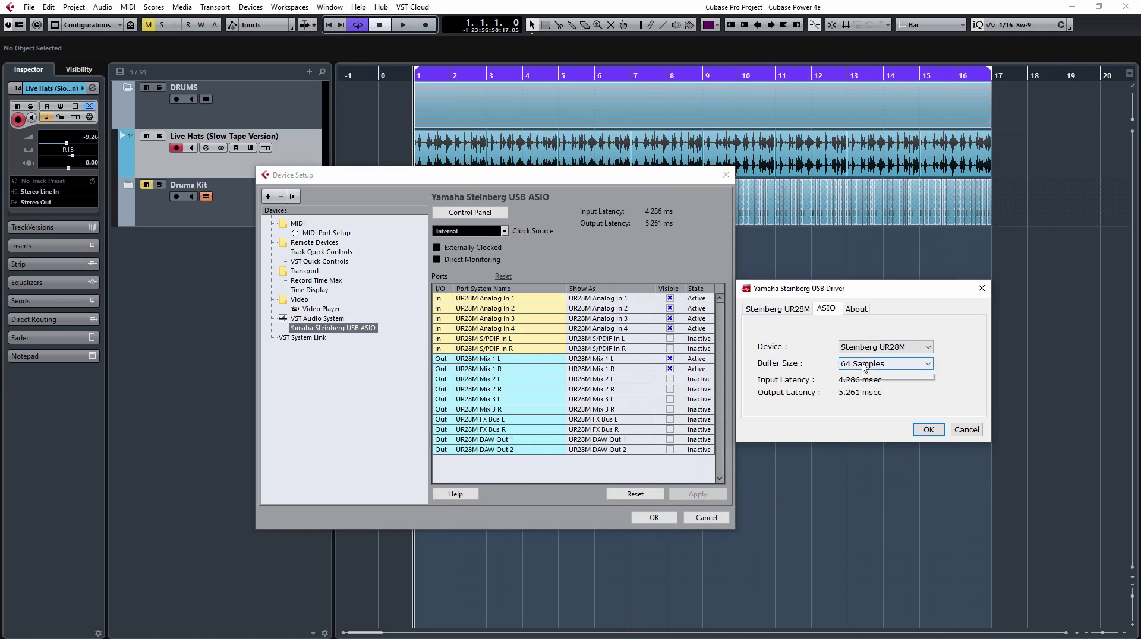
{"action": "left_click", "coordinate": [886, 364]}
{"action": "left_click", "coordinate": [874, 380]}
{"action": "left_click", "coordinate": [966, 429]}
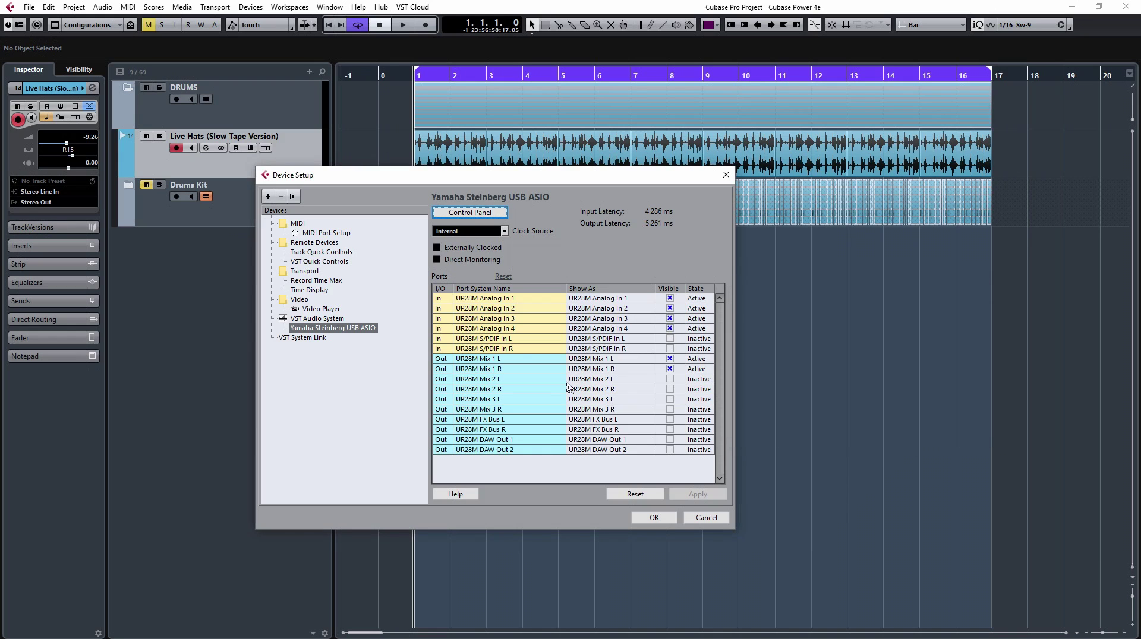
Step: Toggle Activate ASIO-Guard off and back on in VST Audio System, applying each change
{"action": "left_click", "coordinate": [316, 320]}
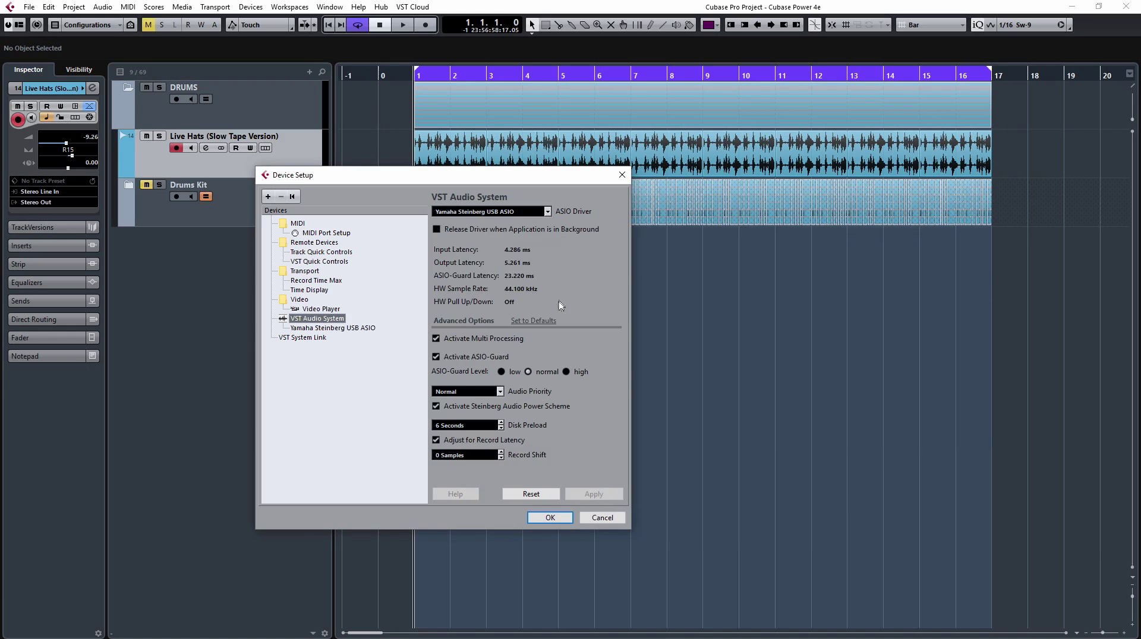
{"action": "left_click", "coordinate": [436, 357]}
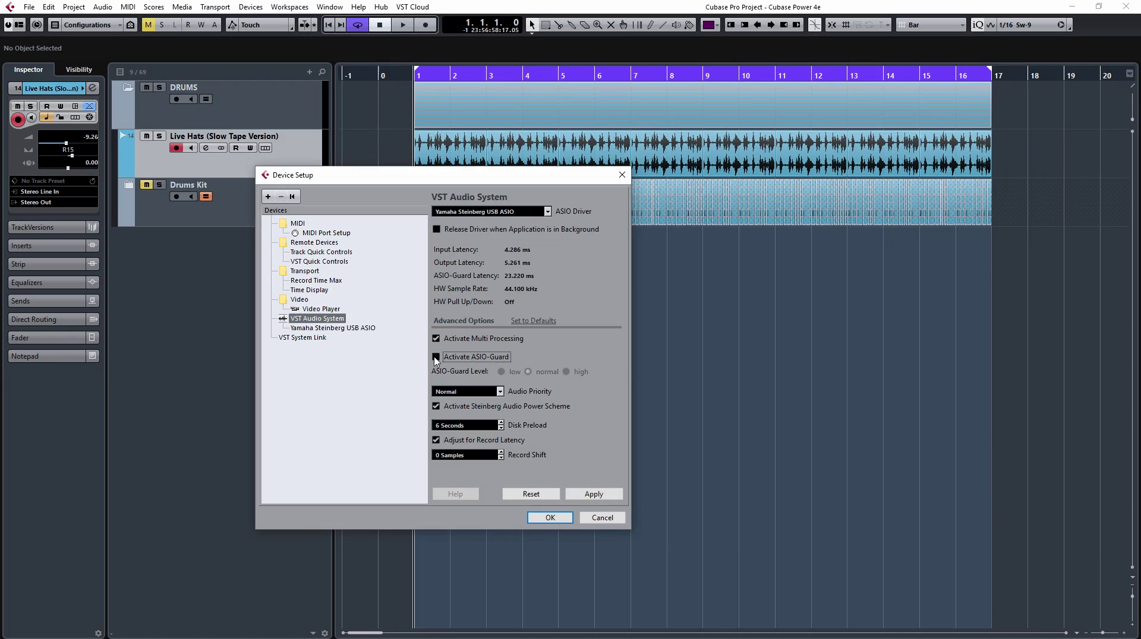
{"action": "left_click", "coordinate": [579, 494]}
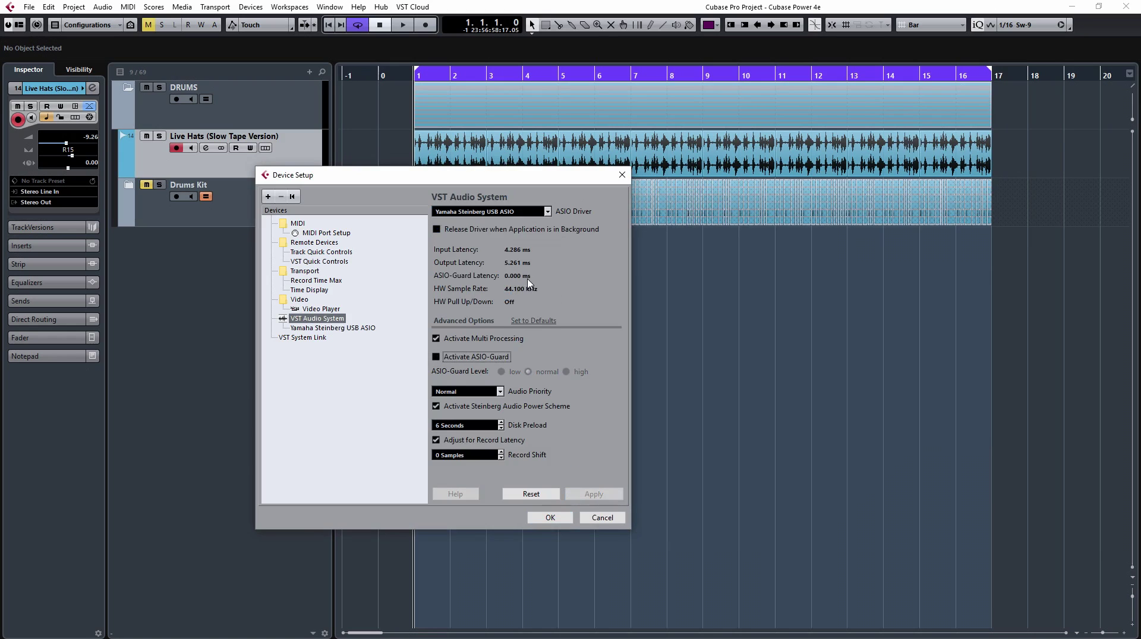
{"action": "left_click", "coordinate": [437, 357]}
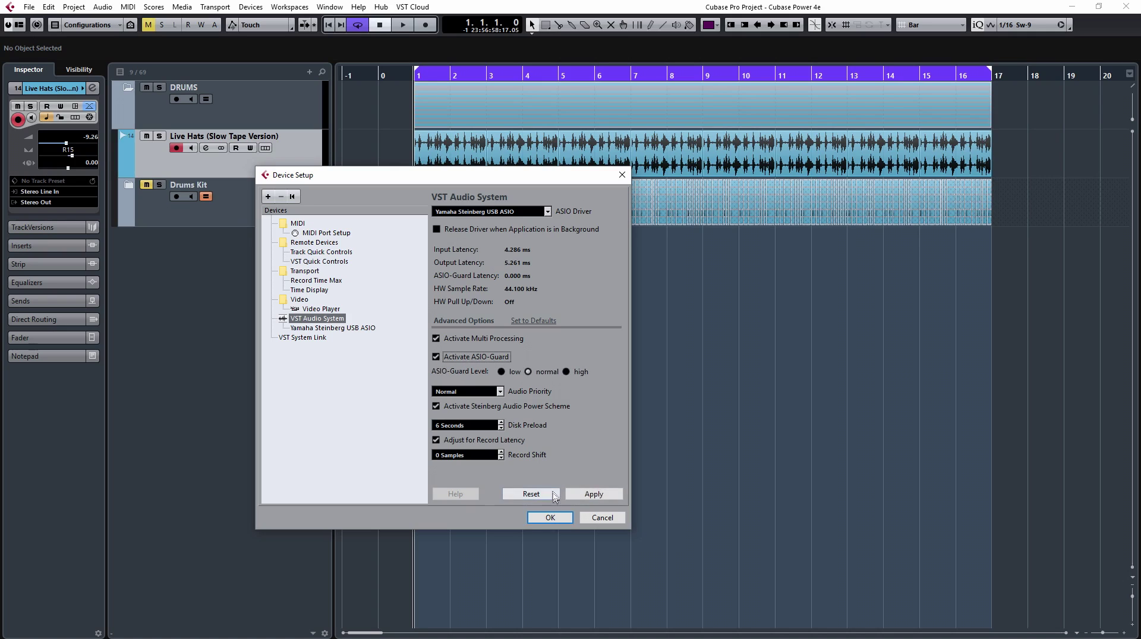
{"action": "left_click", "coordinate": [588, 493]}
Step: Close Device Setup with OK and review the input buses and Control Room channels in VST Connections
{"action": "left_click", "coordinate": [551, 518]}
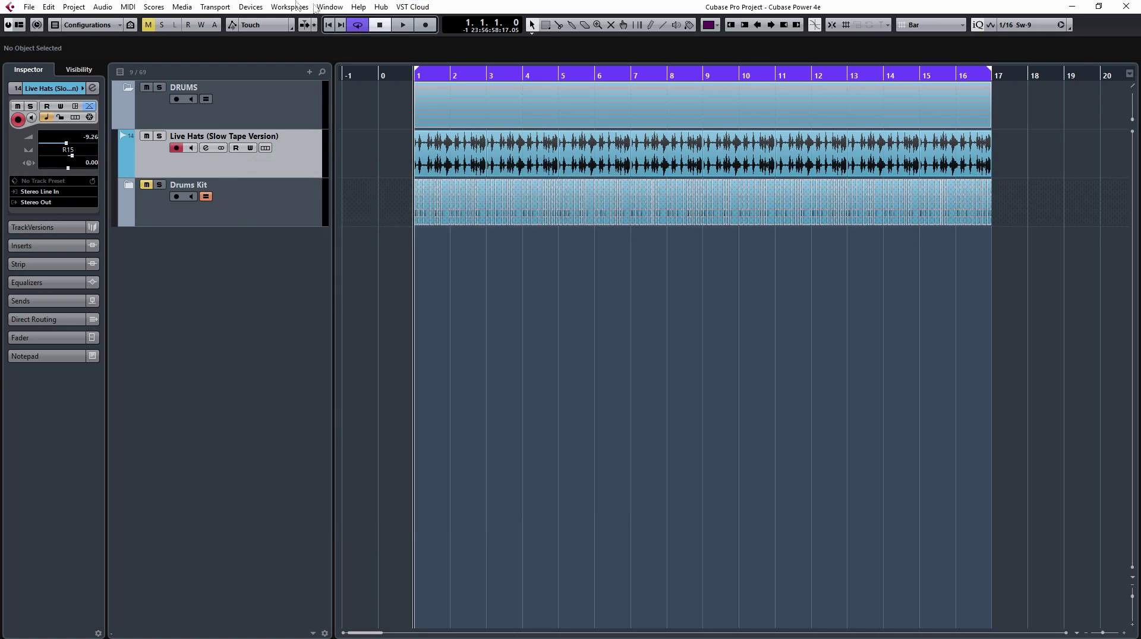
{"action": "left_click", "coordinate": [251, 6]}
{"action": "left_click", "coordinate": [333, 179]}
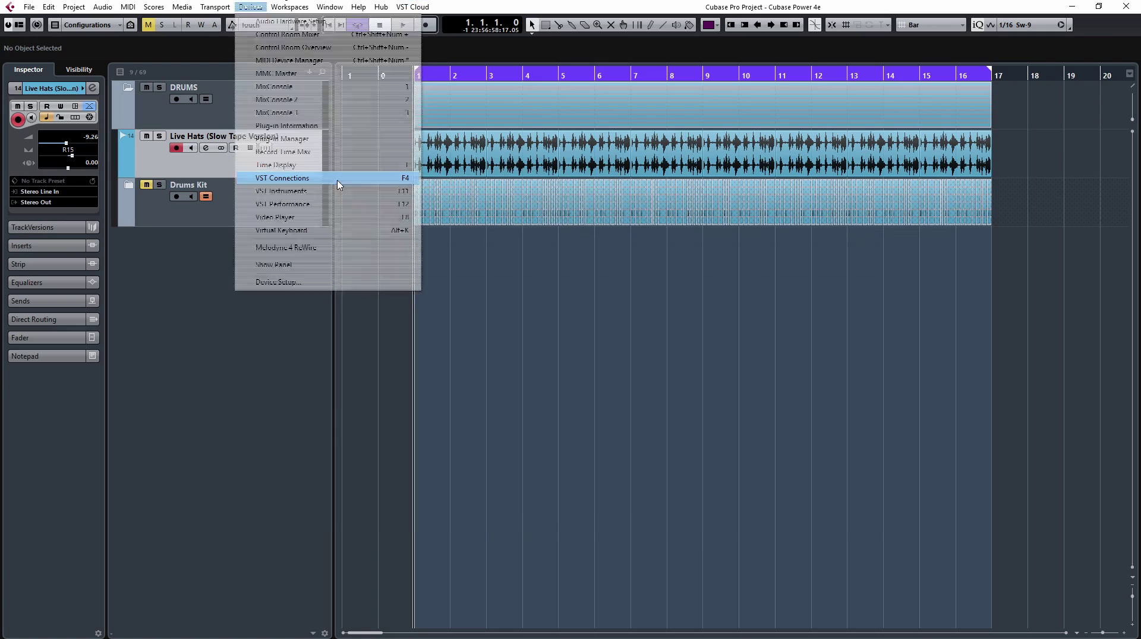
{"action": "left_click", "coordinate": [248, 283]}
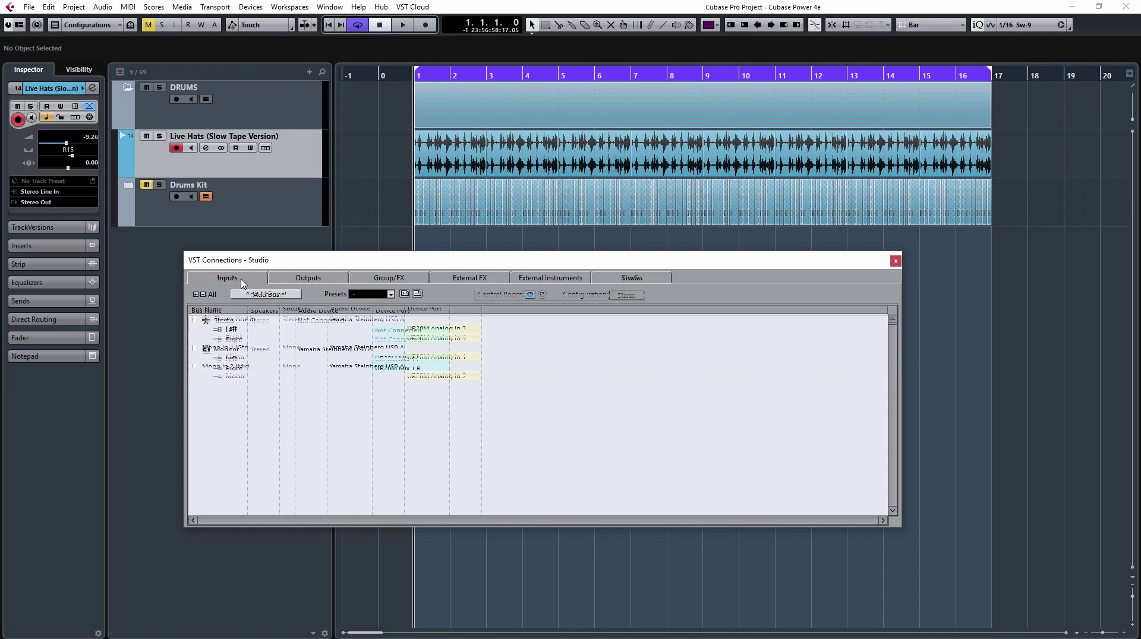
{"action": "left_click", "coordinate": [630, 279]}
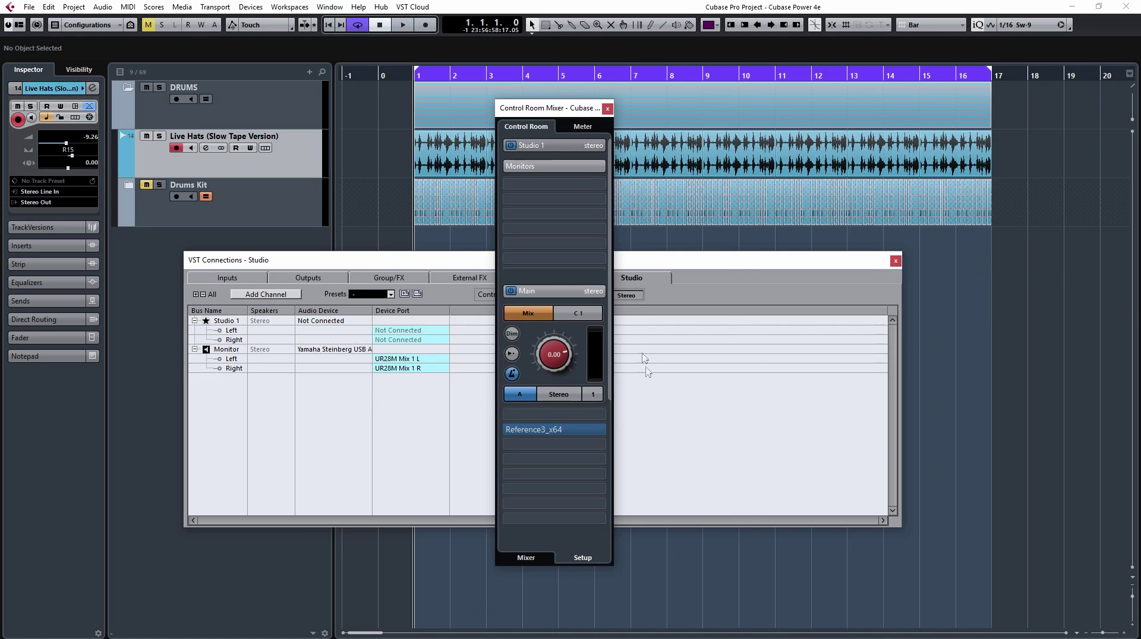
{"action": "left_click", "coordinate": [607, 108]}
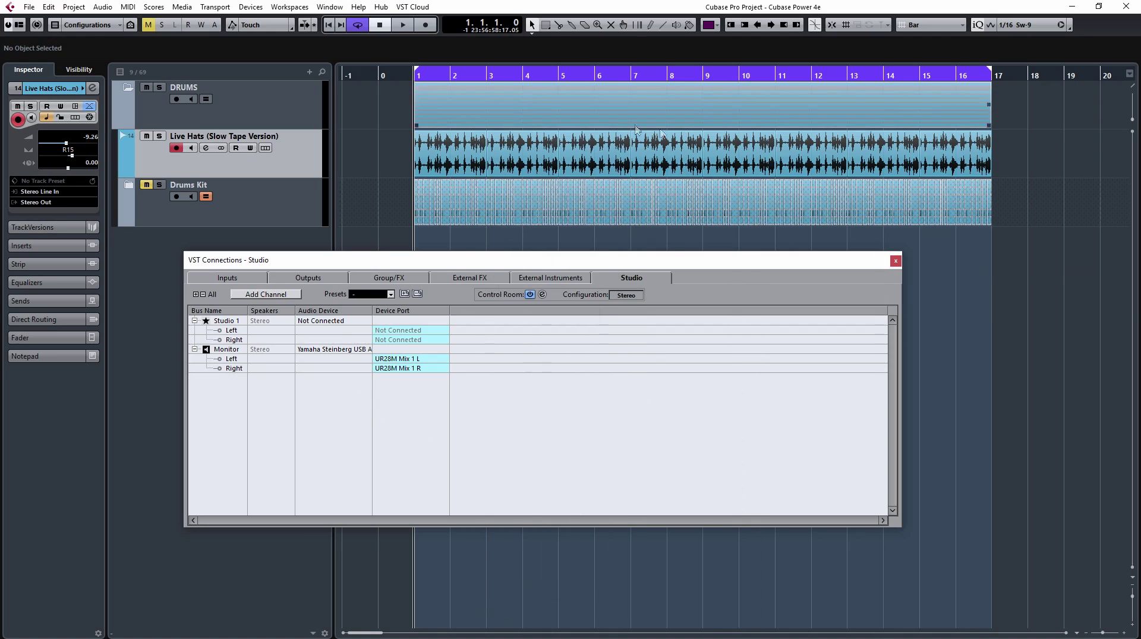
{"action": "left_click", "coordinate": [896, 260]}
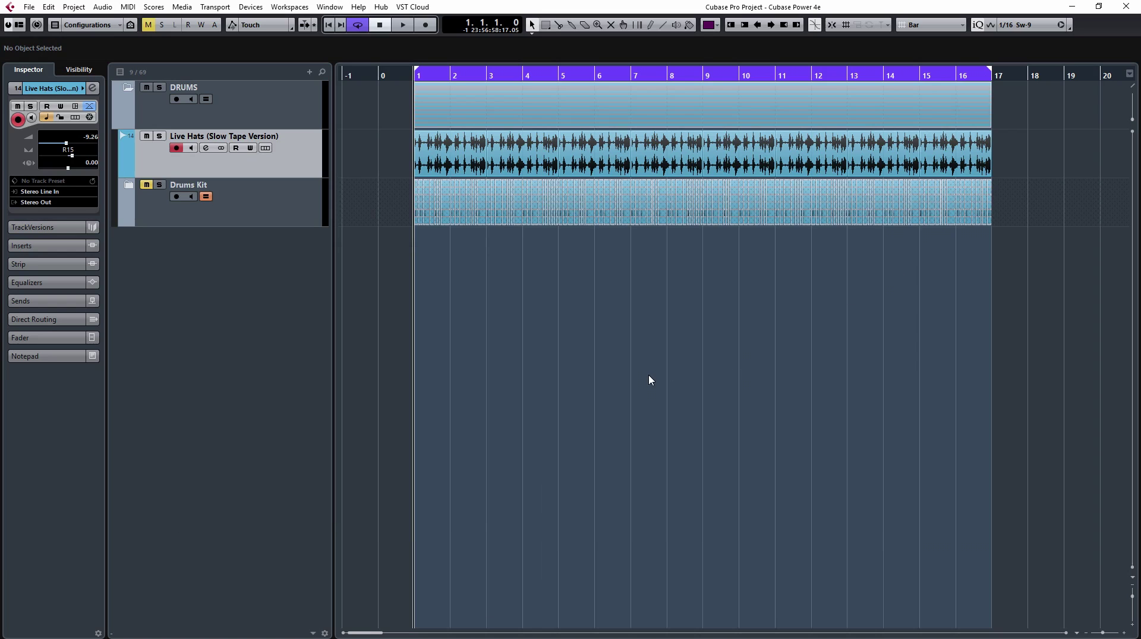
Step: Check the Control Room monitoring section in the MixConsole, then return to the project window
{"action": "key", "text": "F3"}
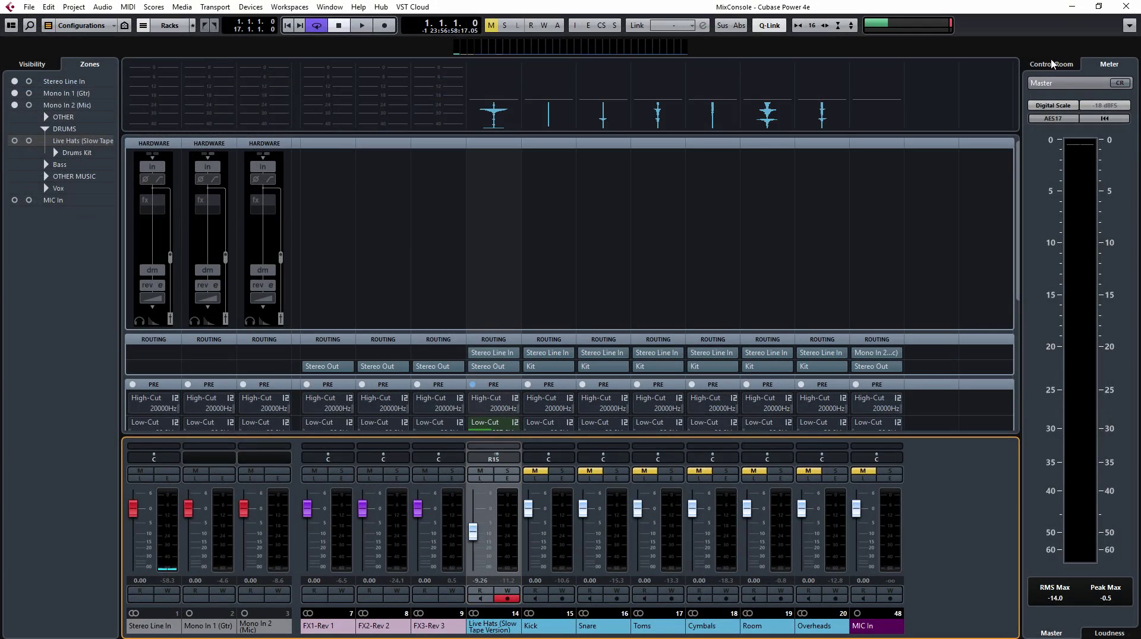
{"action": "left_click", "coordinate": [1052, 64]}
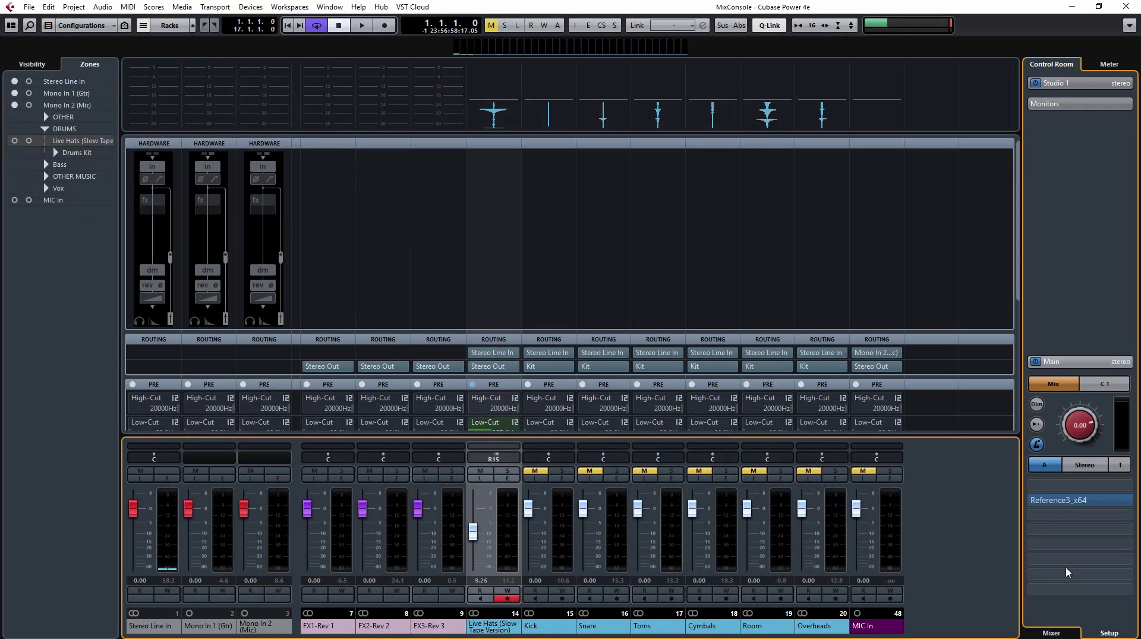
{"action": "key", "text": "F3"}
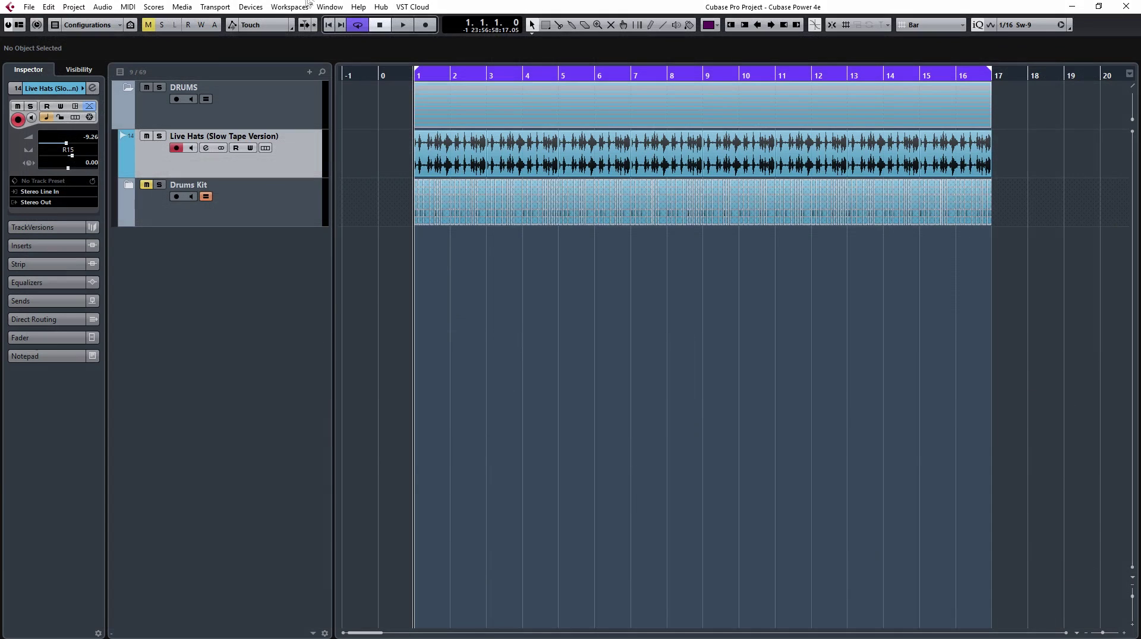
{"action": "left_click", "coordinate": [251, 6]}
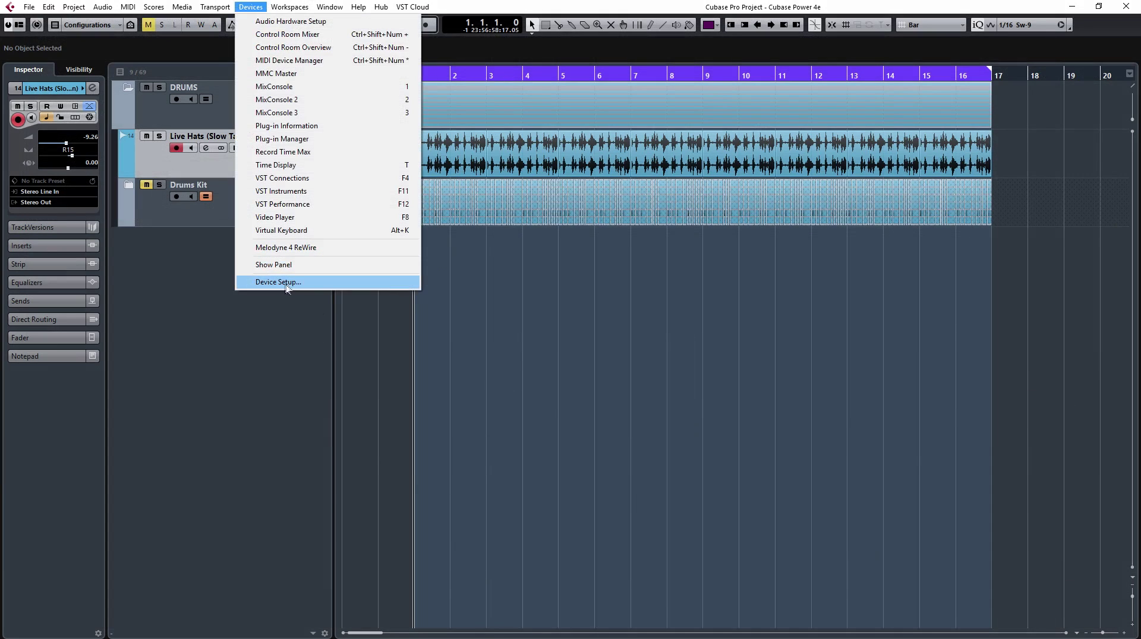
{"action": "key", "text": "Escape"}
{"action": "left_click", "coordinate": [250, 6]}
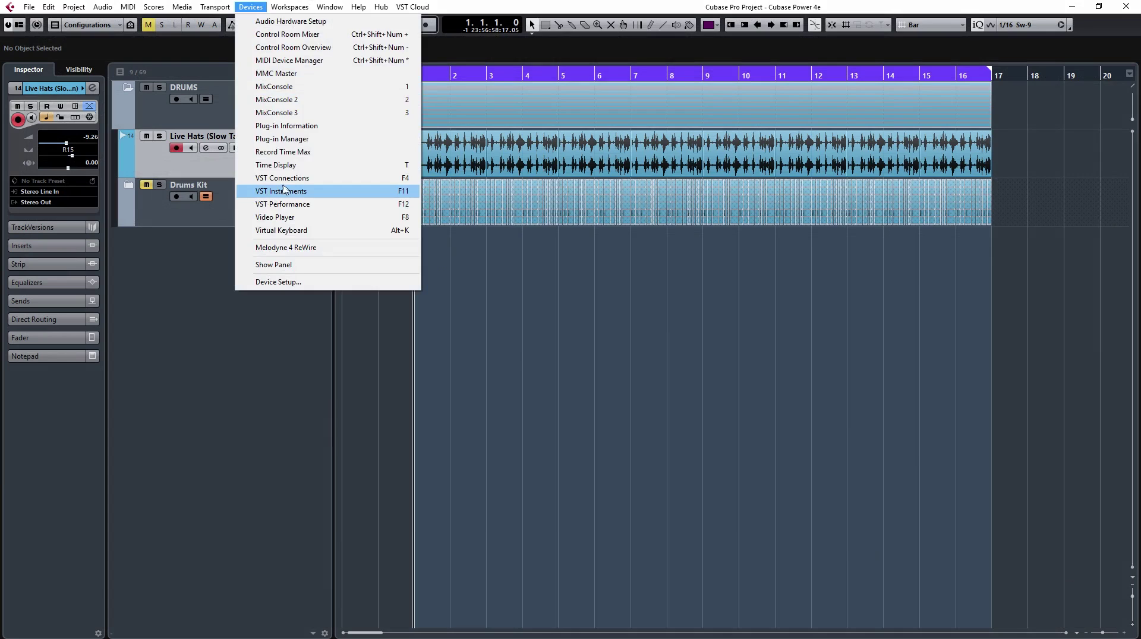
{"action": "left_click", "coordinate": [283, 178]}
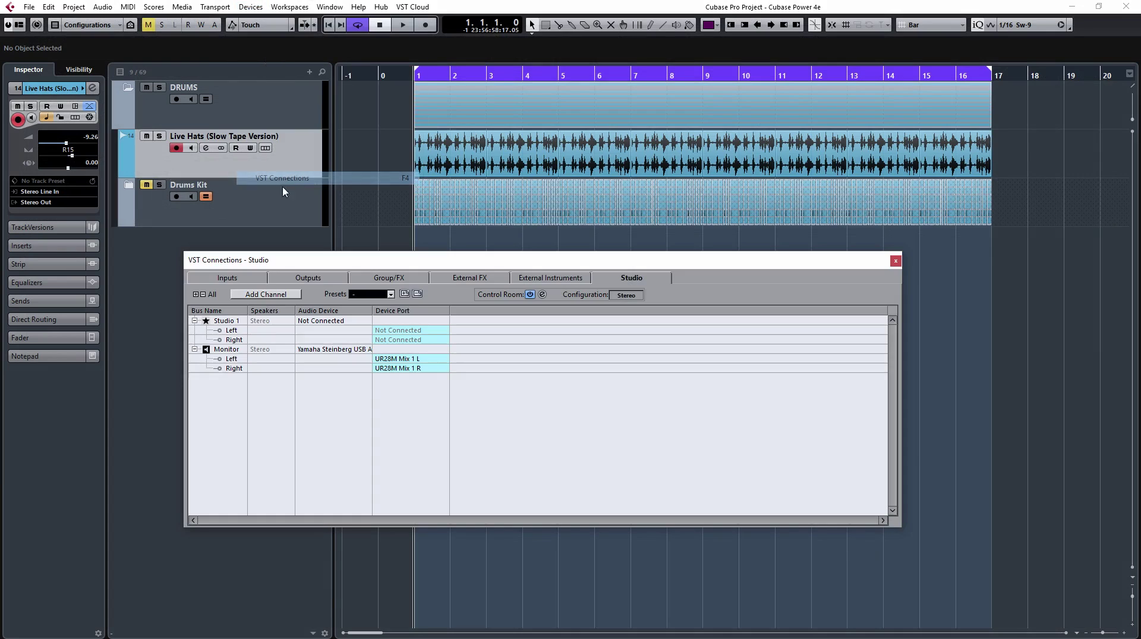
{"action": "left_click", "coordinate": [542, 295]}
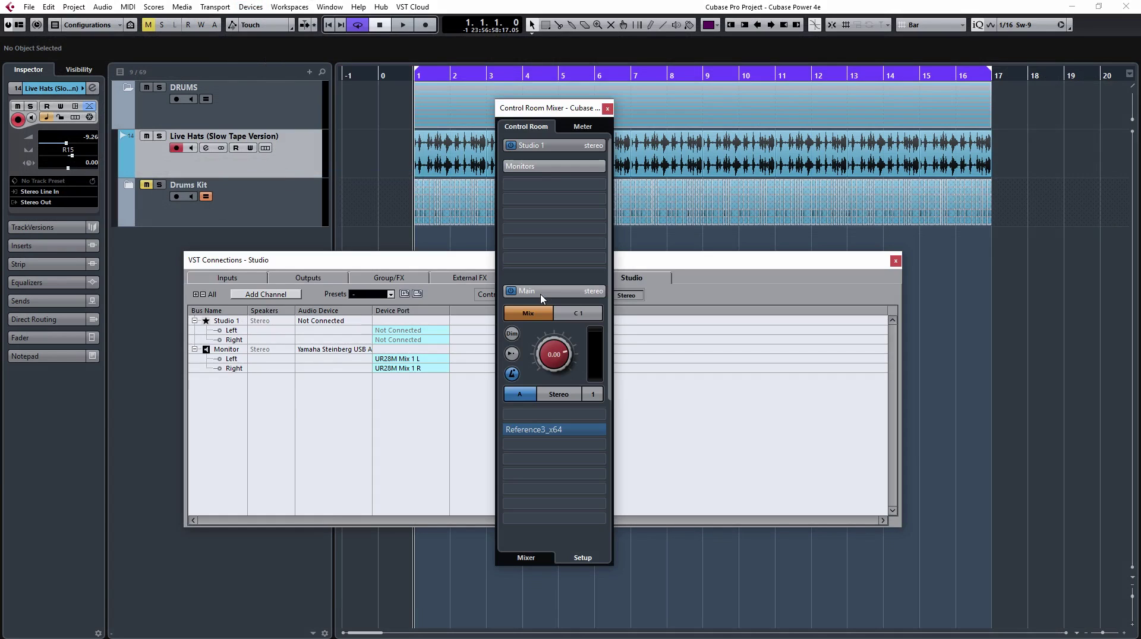
{"action": "left_click", "coordinate": [527, 559]}
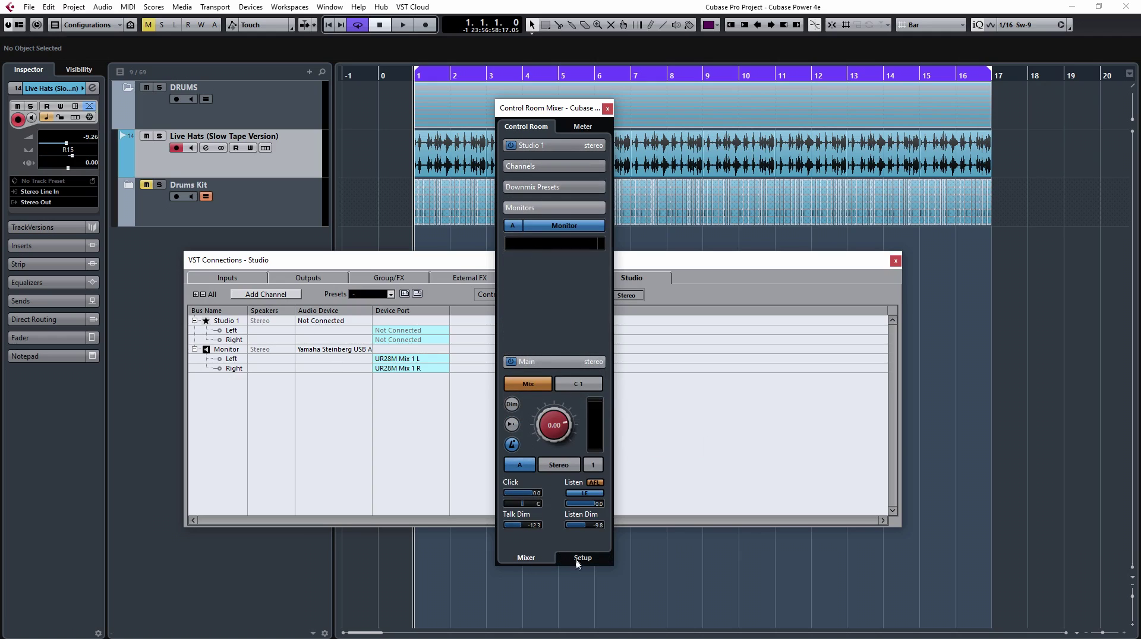
{"action": "left_click", "coordinate": [582, 558]}
{"action": "left_click", "coordinate": [591, 127]}
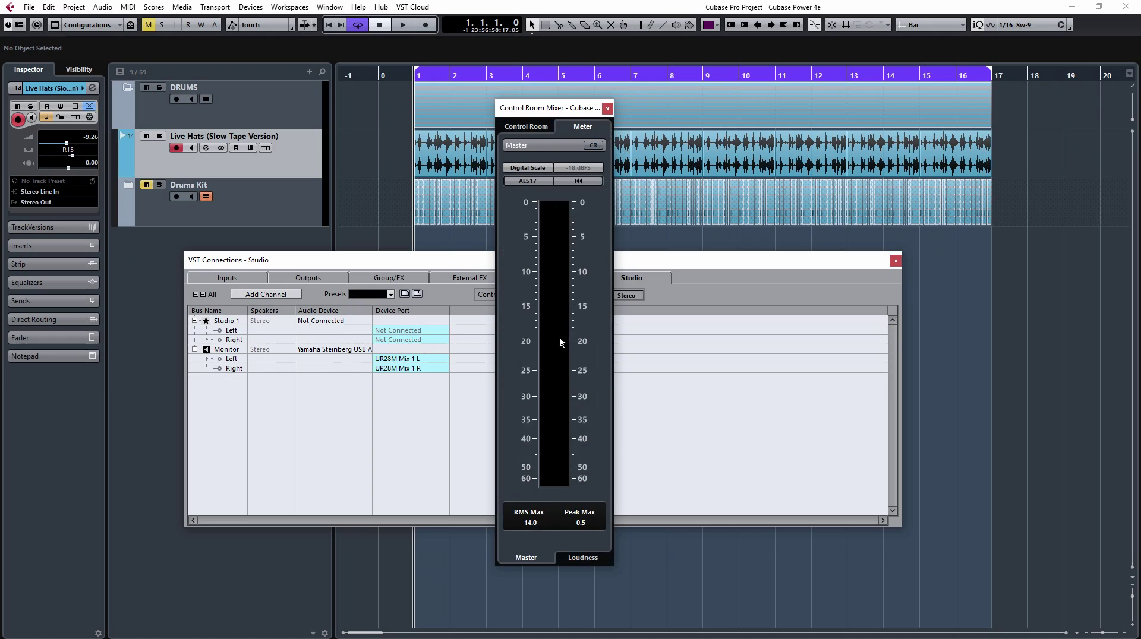
{"action": "left_click", "coordinate": [581, 560]}
{"action": "left_click", "coordinate": [533, 561]}
{"action": "left_click", "coordinate": [607, 109]}
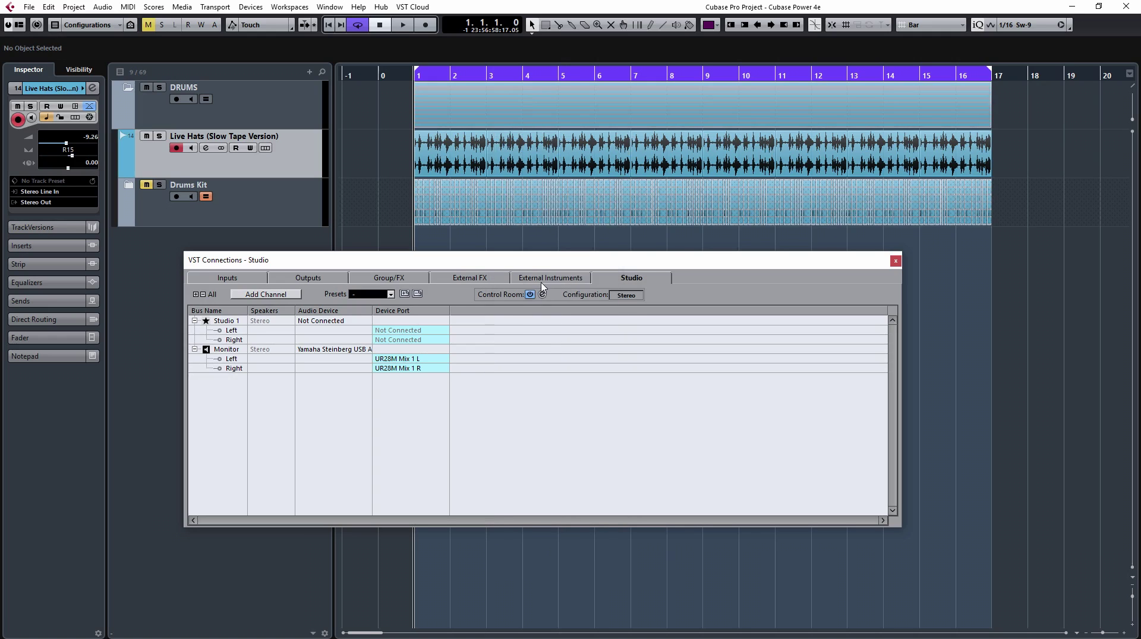
{"action": "left_click", "coordinate": [558, 281]}
{"action": "left_click", "coordinate": [480, 279]}
{"action": "left_click", "coordinate": [389, 278]}
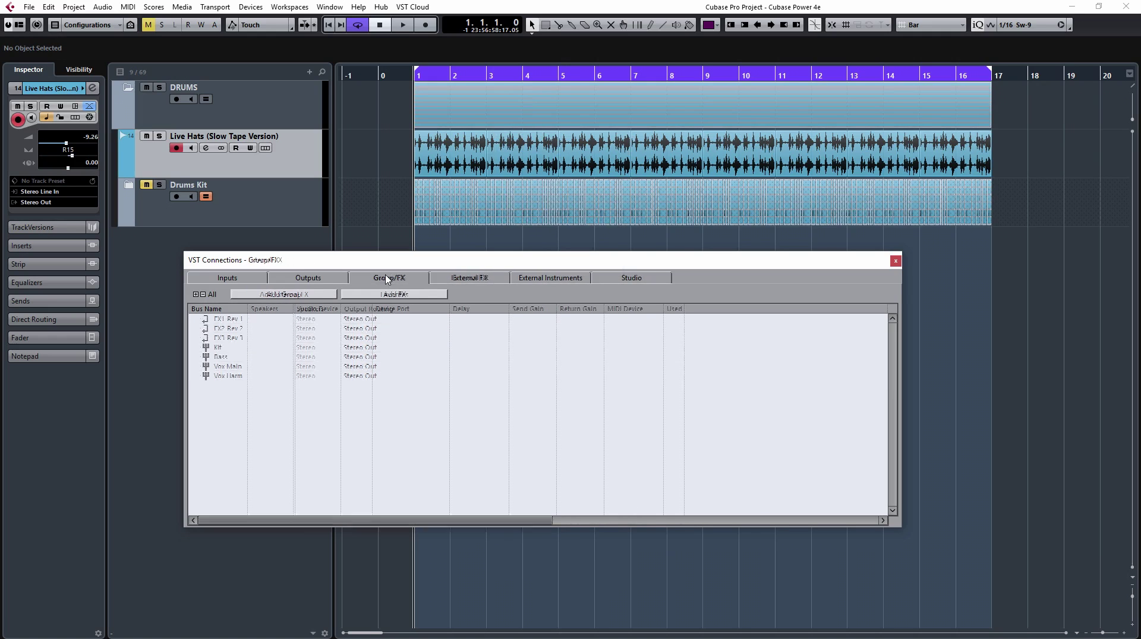
{"action": "left_click", "coordinate": [324, 282]}
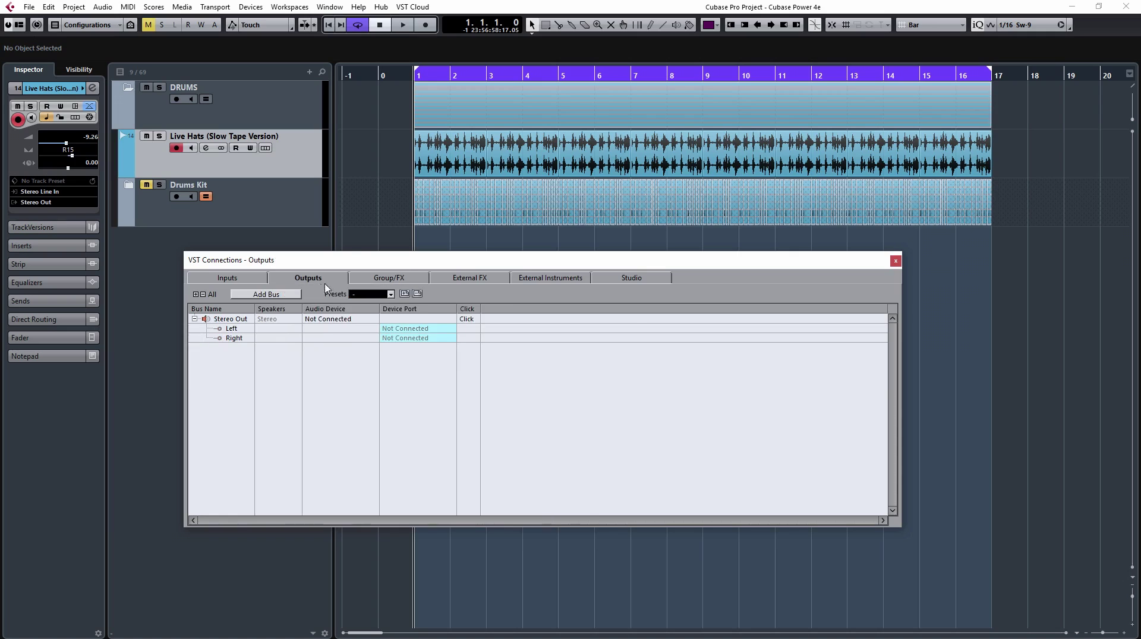
{"action": "left_click", "coordinate": [227, 279]}
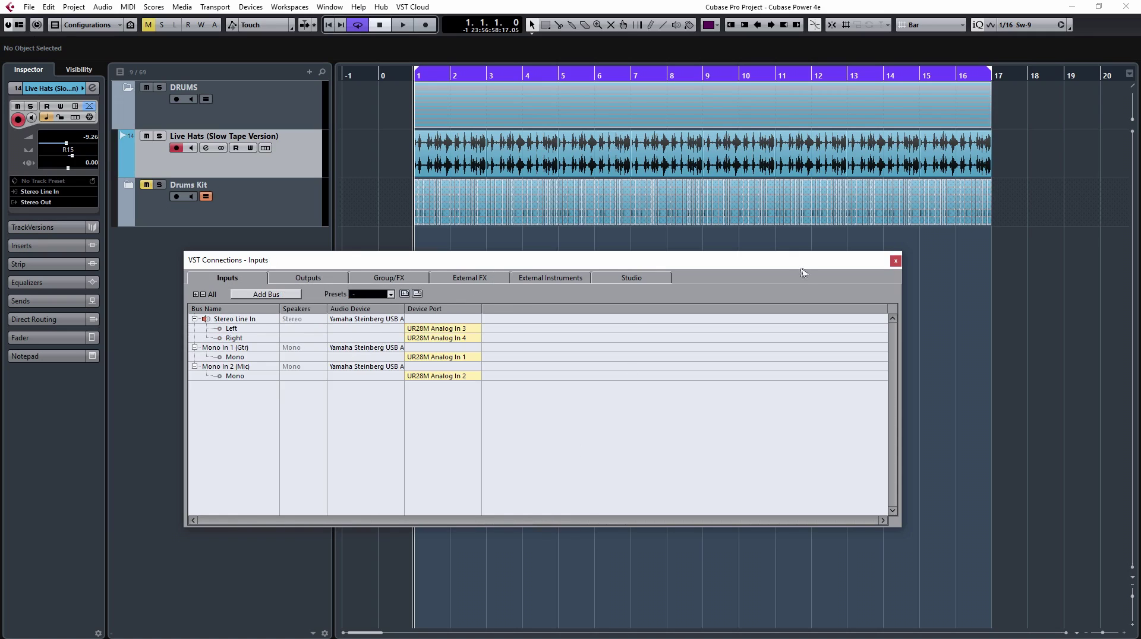
{"action": "left_click", "coordinate": [896, 261]}
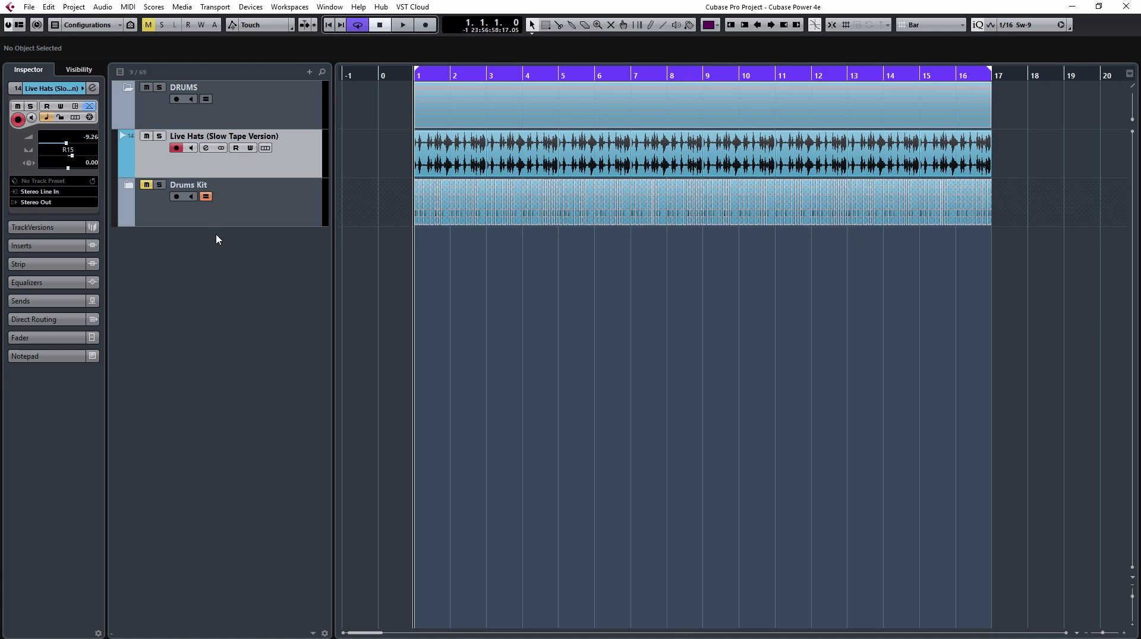
{"action": "left_click", "coordinate": [73, 7]}
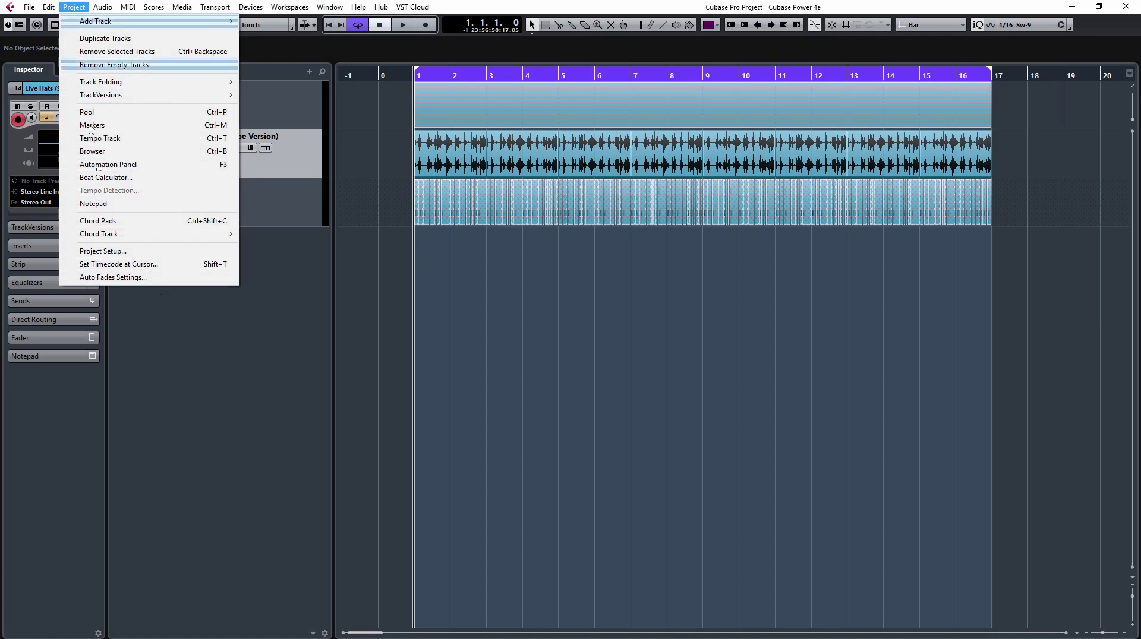
{"action": "left_click", "coordinate": [140, 251]}
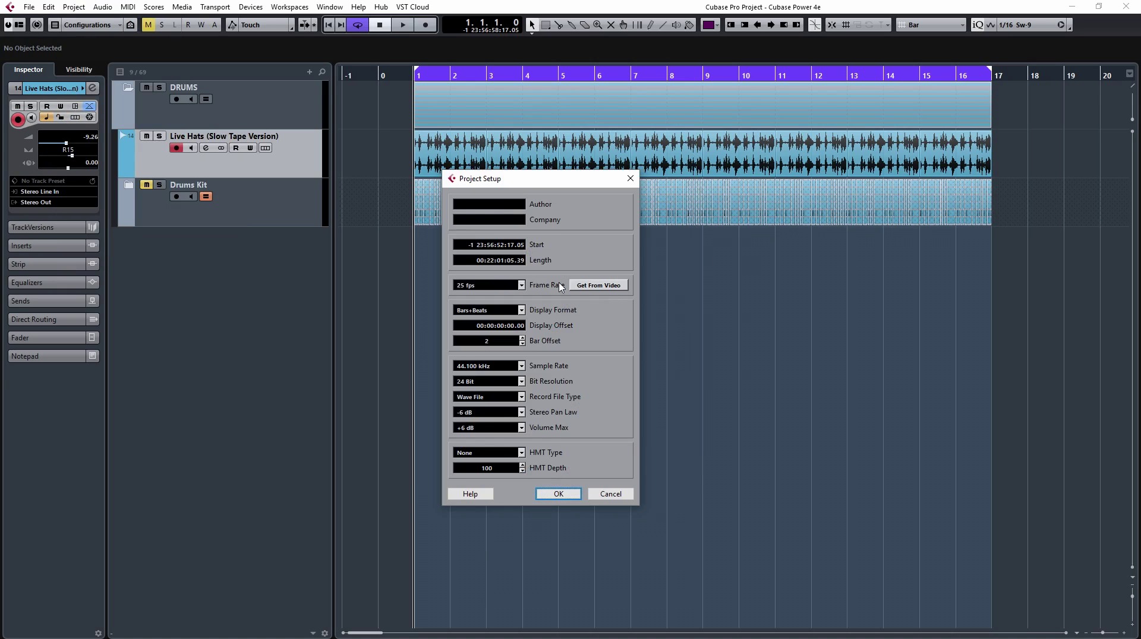
{"action": "left_click", "coordinate": [478, 383]}
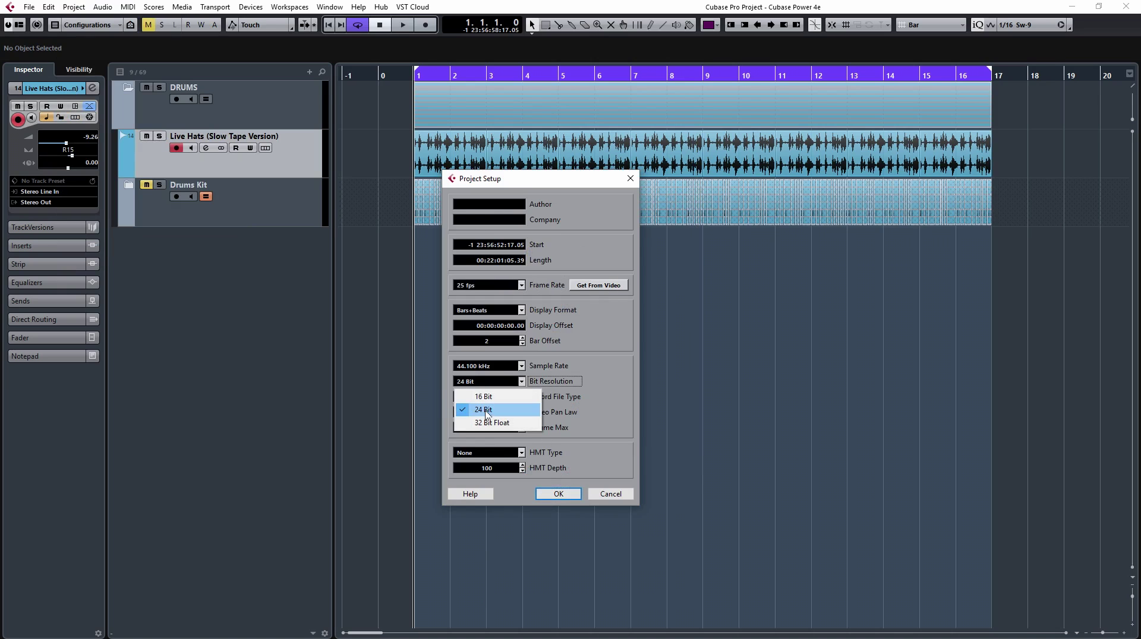
{"action": "left_click", "coordinate": [611, 395]}
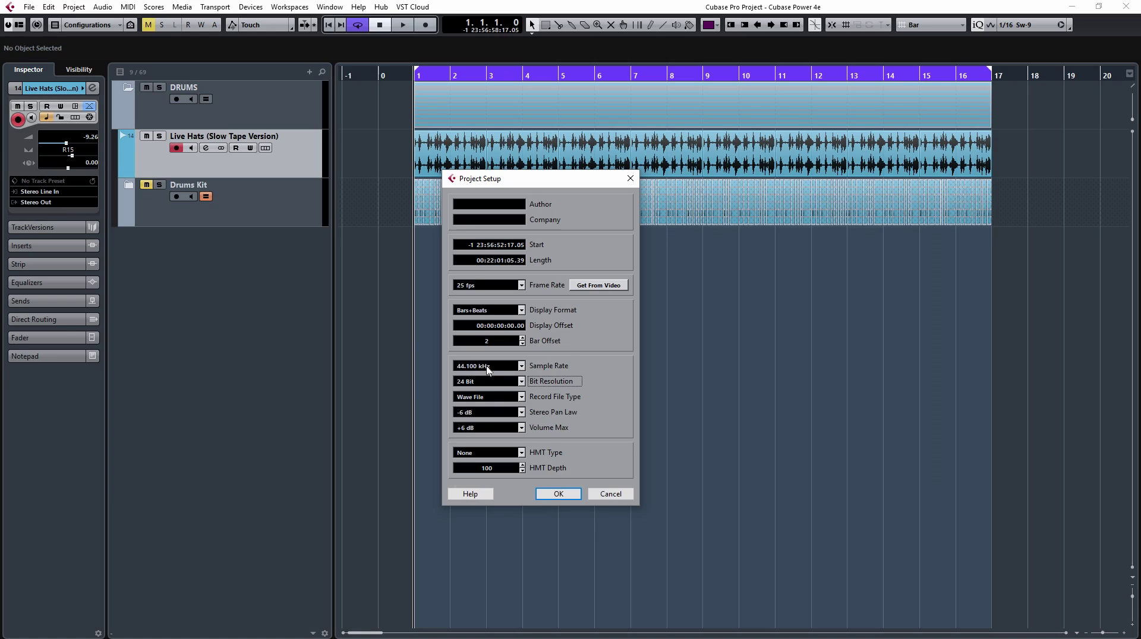
{"action": "left_click", "coordinate": [488, 367]}
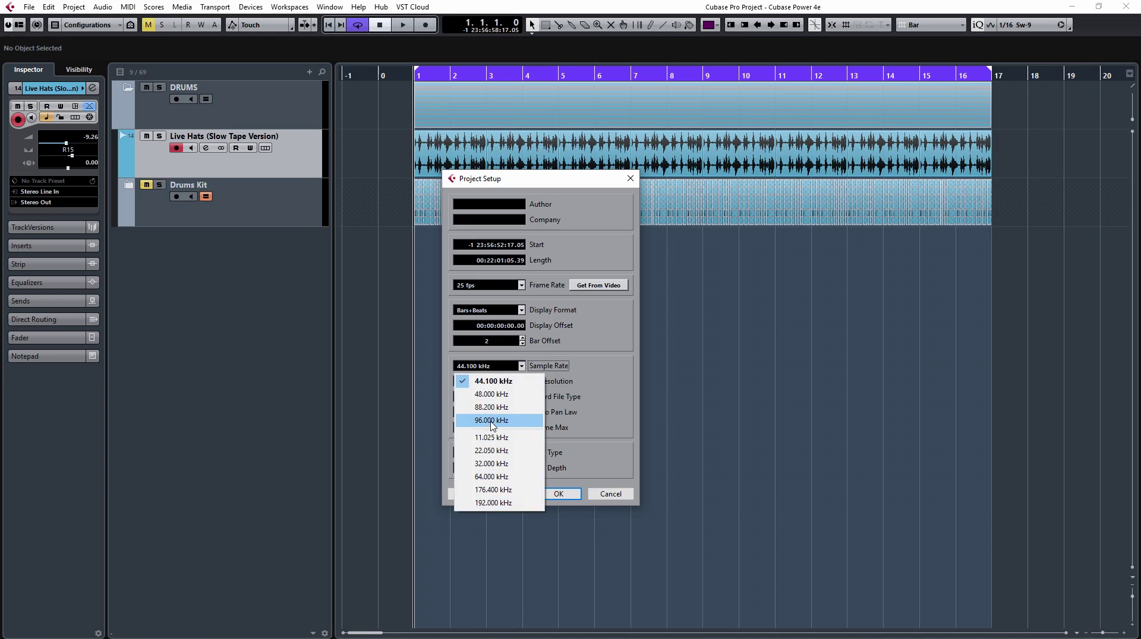
{"action": "left_click", "coordinate": [597, 410]}
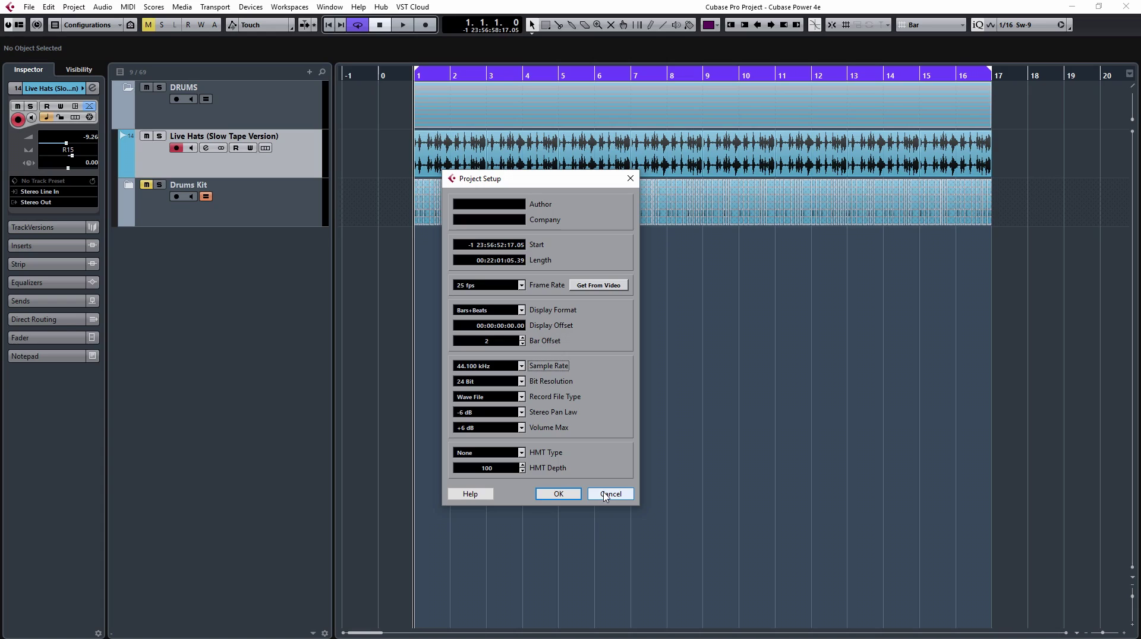
{"action": "left_click", "coordinate": [604, 495]}
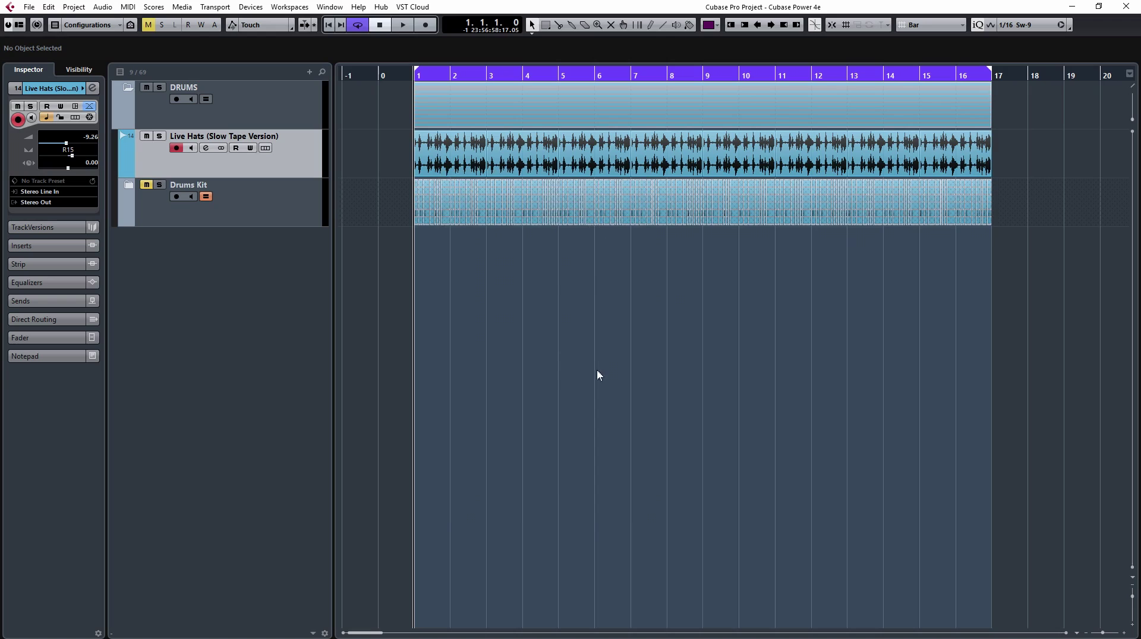
Step: Briefly show the transport panel and File menu, then play the project from bar 1 and stop
{"action": "key", "text": "F2"}
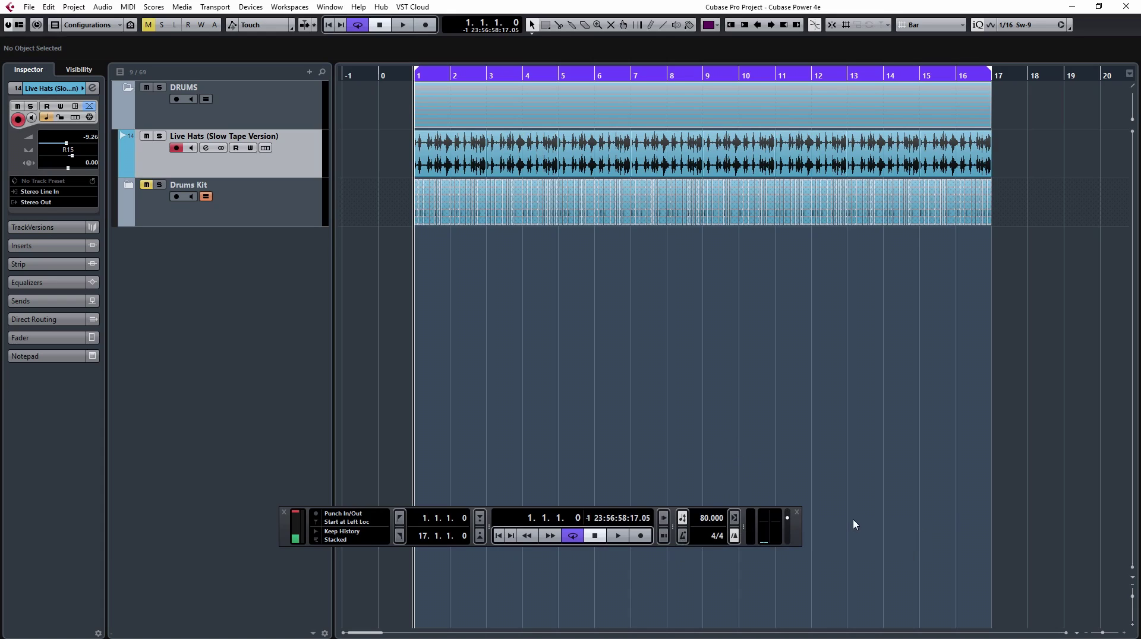
{"action": "key", "text": "F2"}
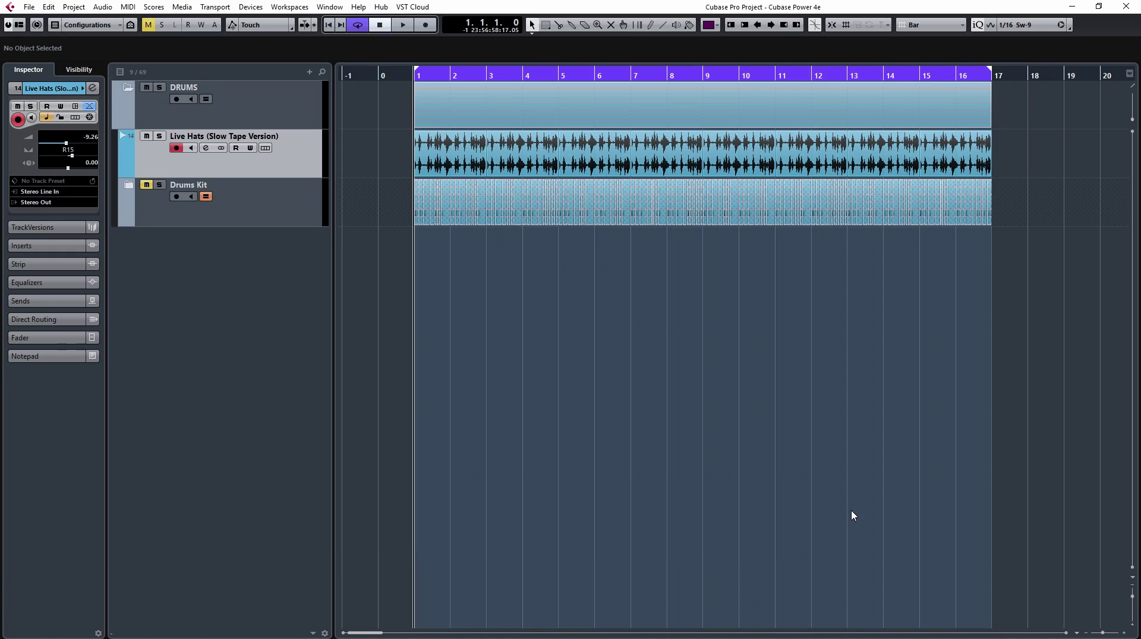
{"action": "left_click", "coordinate": [29, 6]}
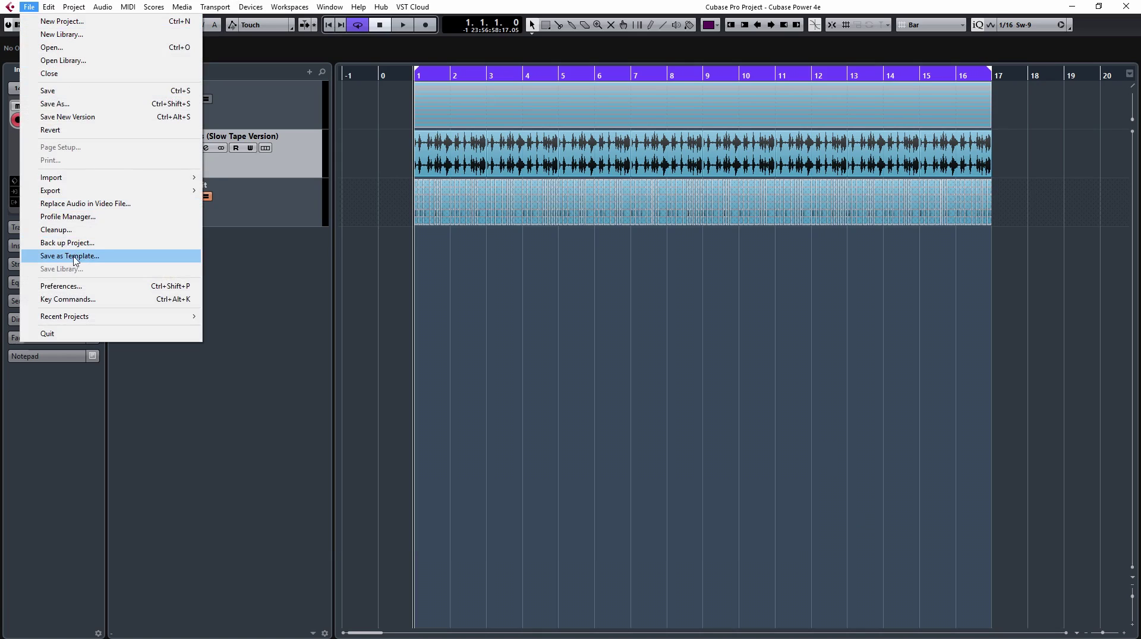
{"action": "left_click", "coordinate": [280, 379]}
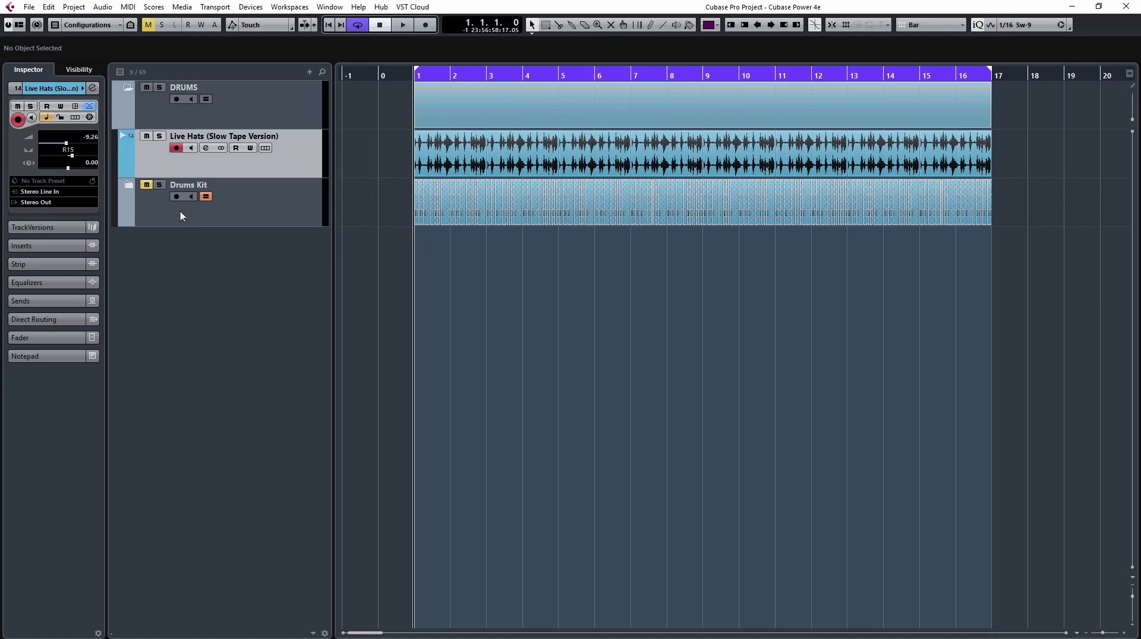
{"action": "key", "text": "space"}
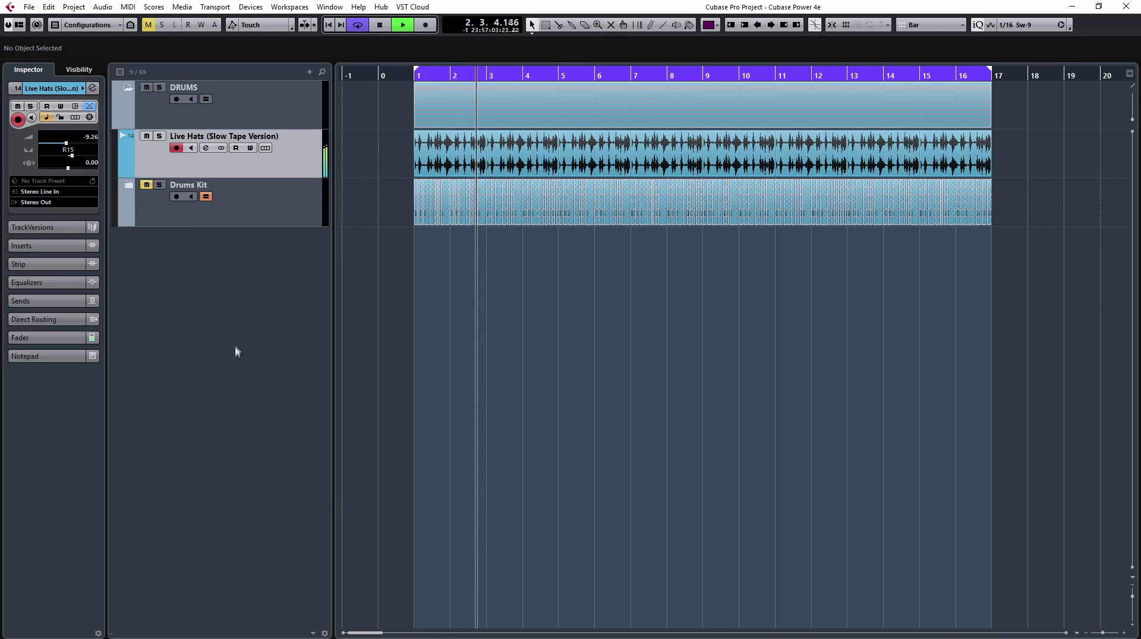
{"action": "key", "text": "space"}
Step: Expand the Drums Kit folder and select through its Kick, Snare, Toms, Cymbals, Room and Overheads tracks
{"action": "left_click", "coordinate": [128, 185]}
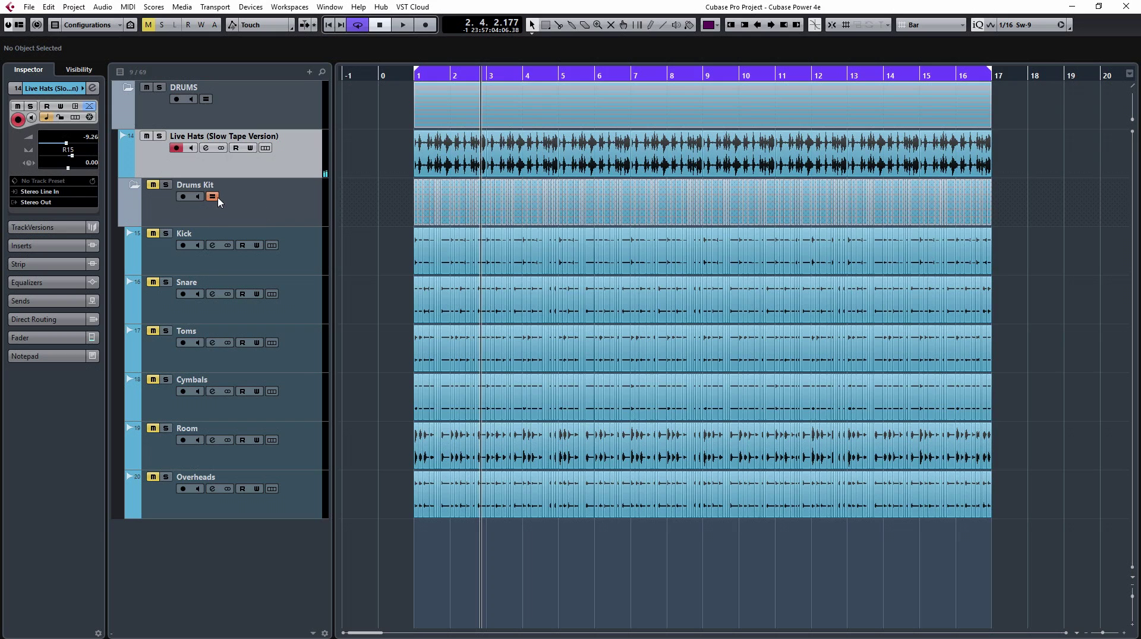
{"action": "left_click", "coordinate": [318, 268]}
{"action": "left_click", "coordinate": [310, 321]}
{"action": "left_click", "coordinate": [310, 356]}
{"action": "left_click", "coordinate": [309, 398]}
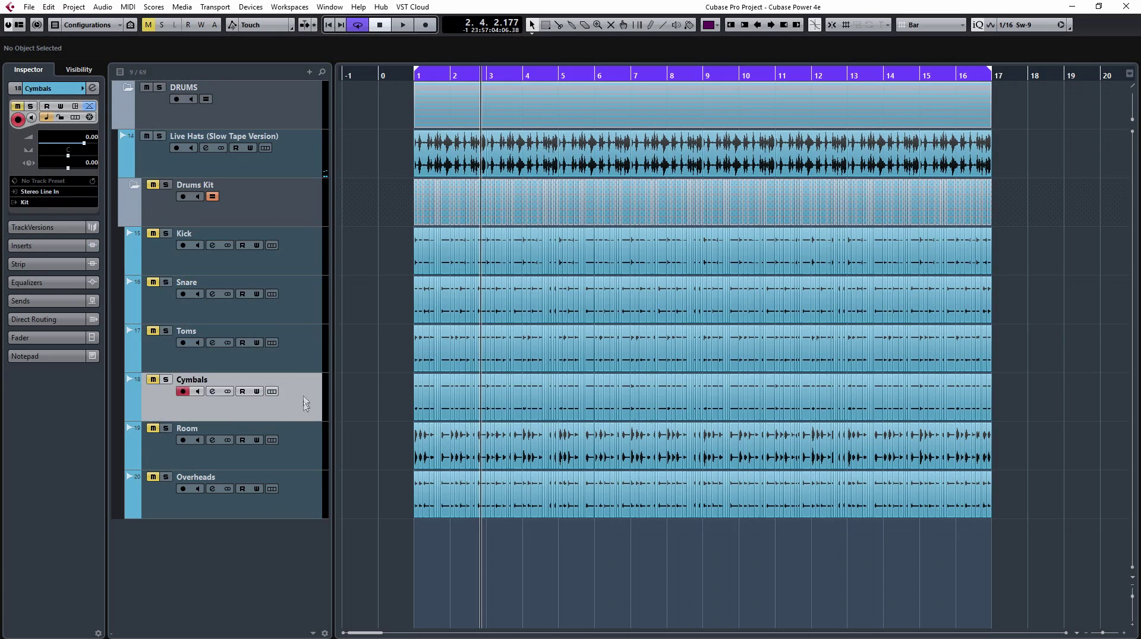
{"action": "left_click", "coordinate": [307, 455]}
{"action": "left_click", "coordinate": [296, 512]}
{"action": "left_click", "coordinate": [299, 457]}
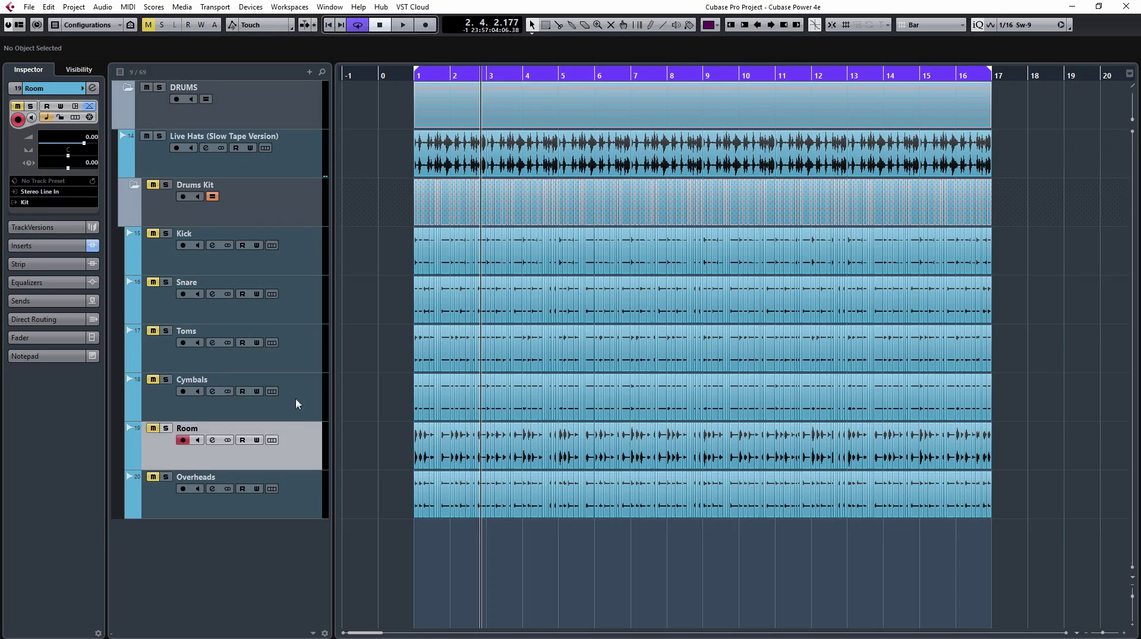
{"action": "left_click", "coordinate": [295, 397]}
{"action": "left_click", "coordinate": [296, 356]}
{"action": "left_click", "coordinate": [300, 312]}
{"action": "left_click", "coordinate": [302, 266]}
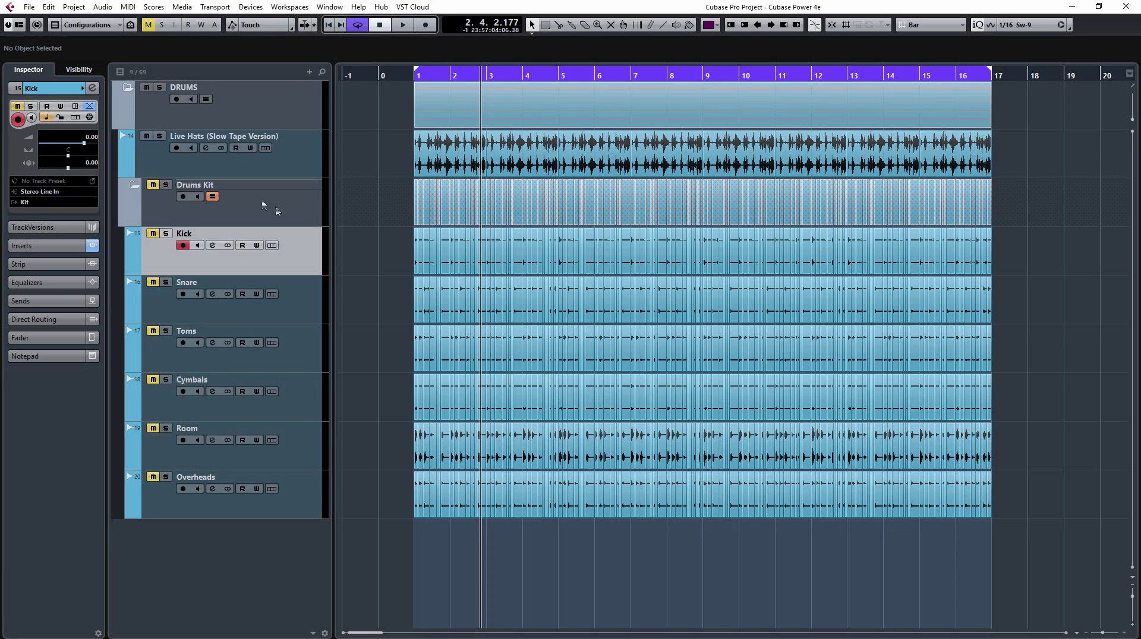
{"action": "left_click", "coordinate": [225, 201]}
Step: Toggle record-enable on the Drums Kit folder on and off twice, leaving it disarmed
{"action": "left_click", "coordinate": [183, 198]}
{"action": "left_click", "coordinate": [183, 197]}
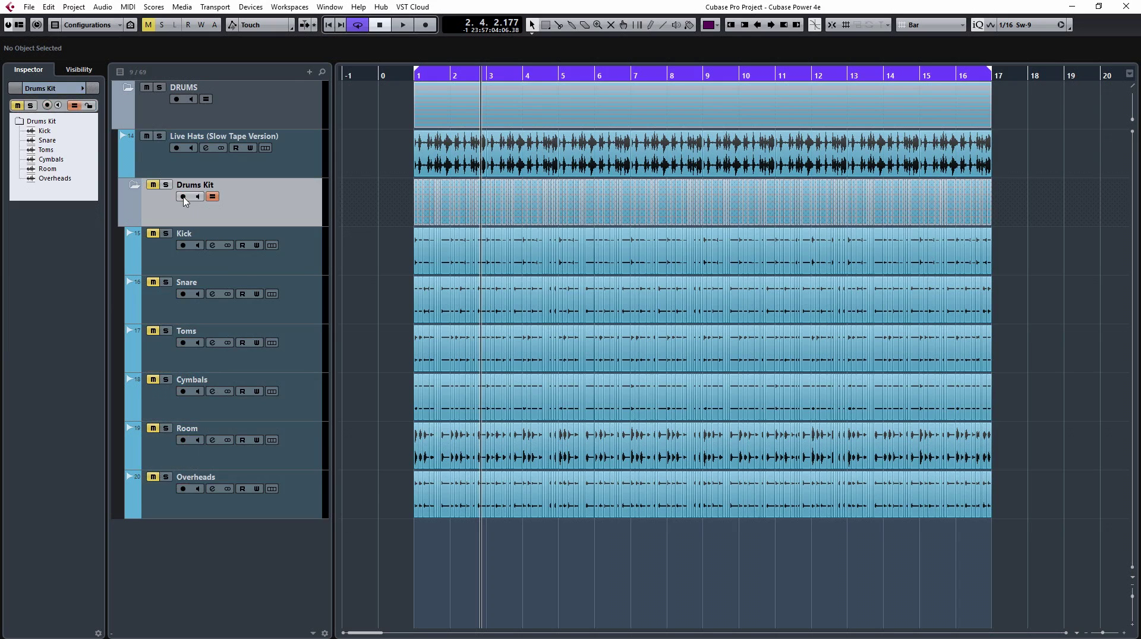
{"action": "left_click", "coordinate": [183, 197]}
{"action": "left_click", "coordinate": [184, 198]}
Step: In the MixConsole Inserts rack, load a Tuner into Mono In 1 (Gtr)'s first slot
{"action": "key", "text": "F3"}
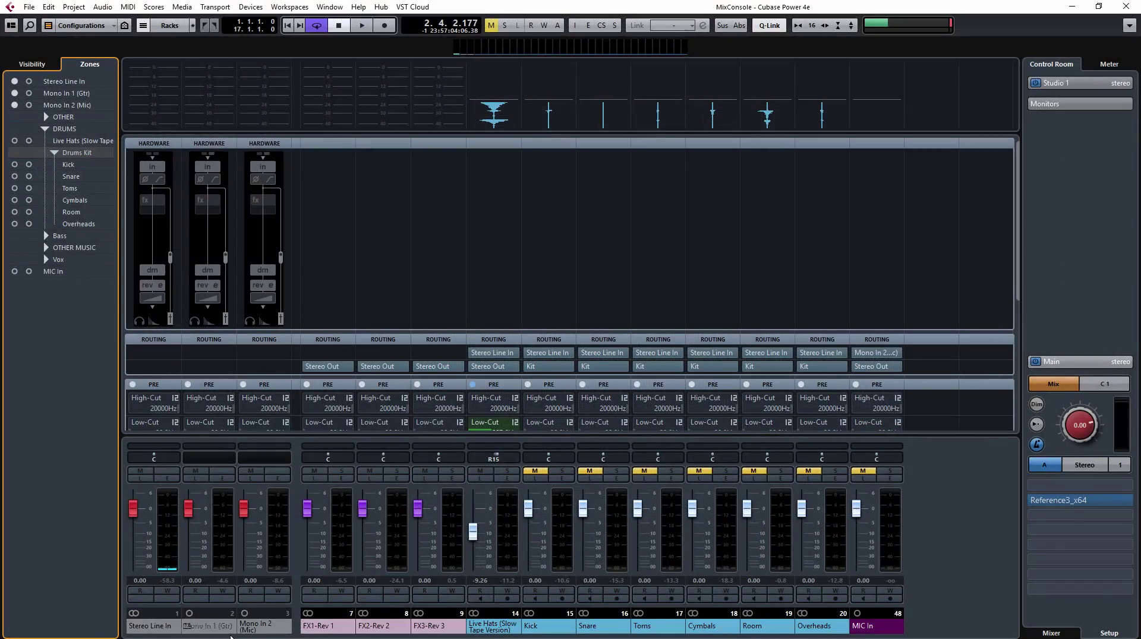
{"action": "left_click", "coordinate": [209, 145]}
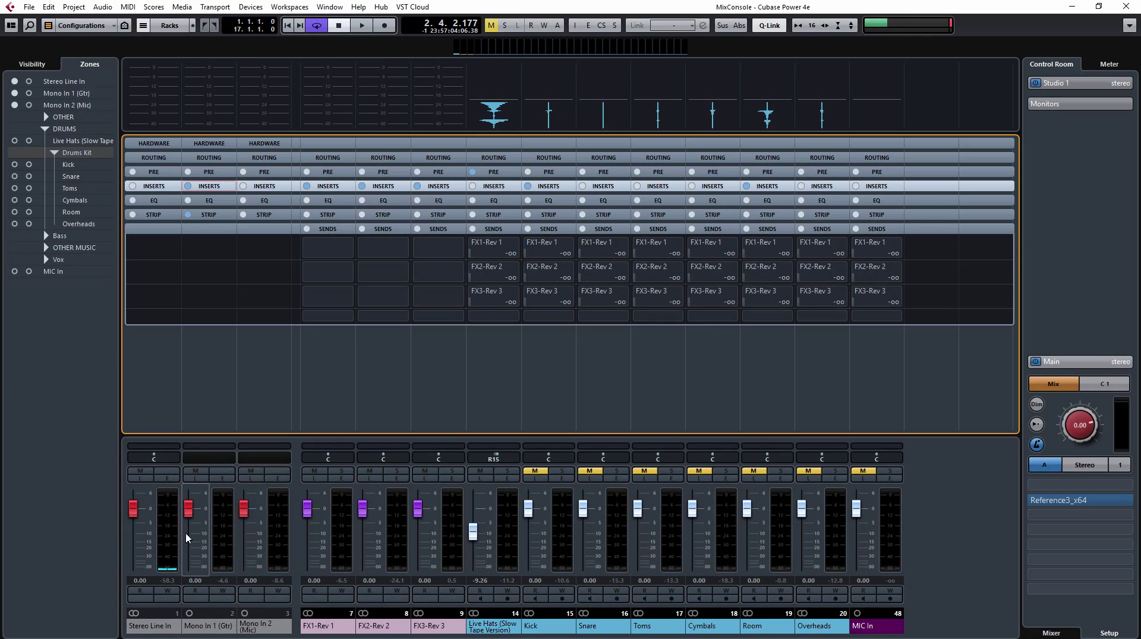
{"action": "left_click", "coordinate": [208, 186]}
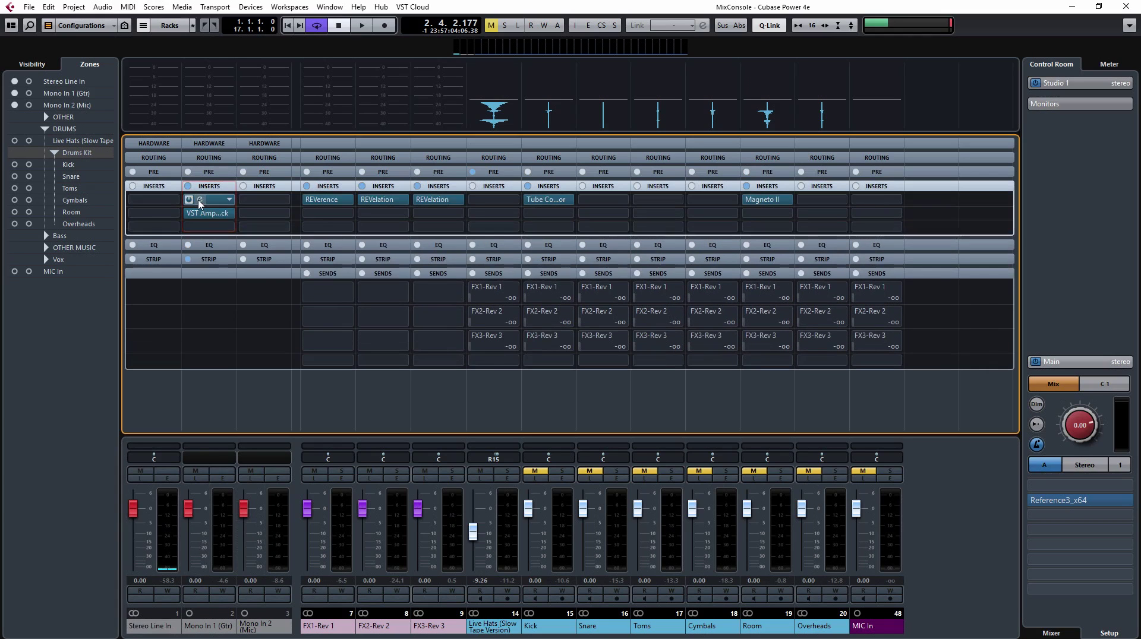
{"action": "left_click", "coordinate": [199, 200]}
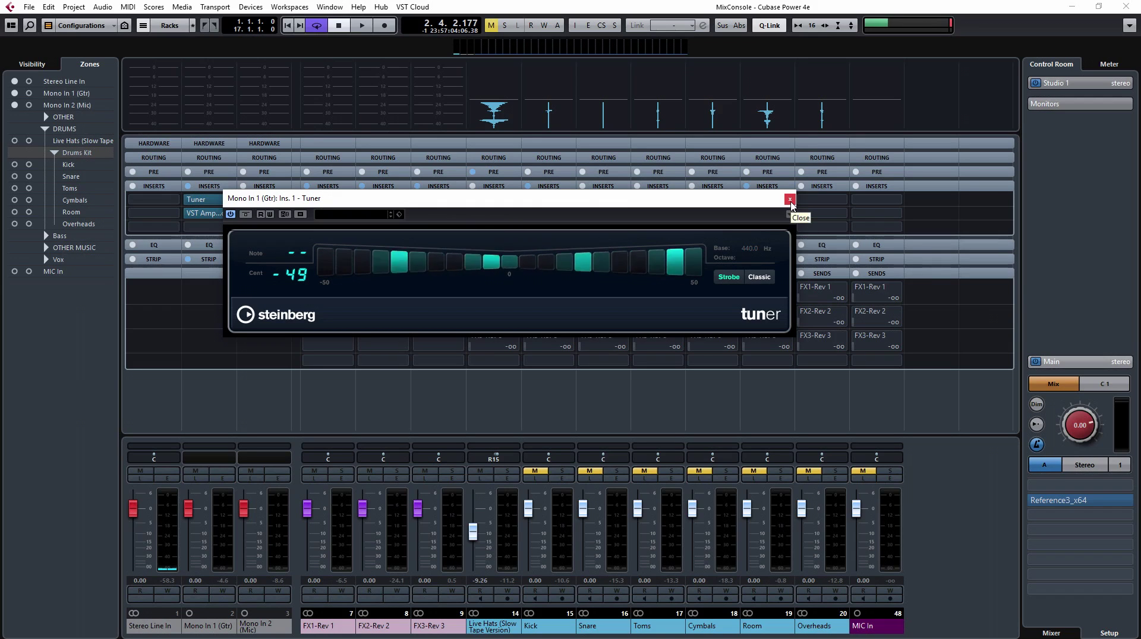
{"action": "left_click", "coordinate": [791, 202]}
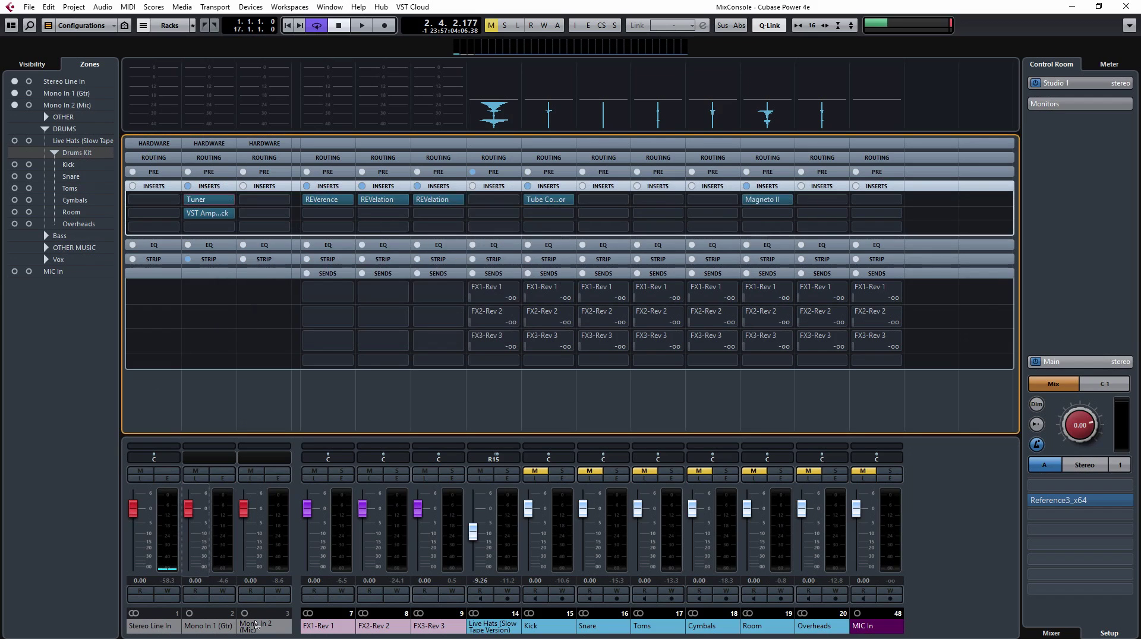
Step: Arm MIC In for recording, turn off its input monitoring, and show its insert slots
{"action": "left_click", "coordinate": [863, 598]}
{"action": "left_click", "coordinate": [866, 600]}
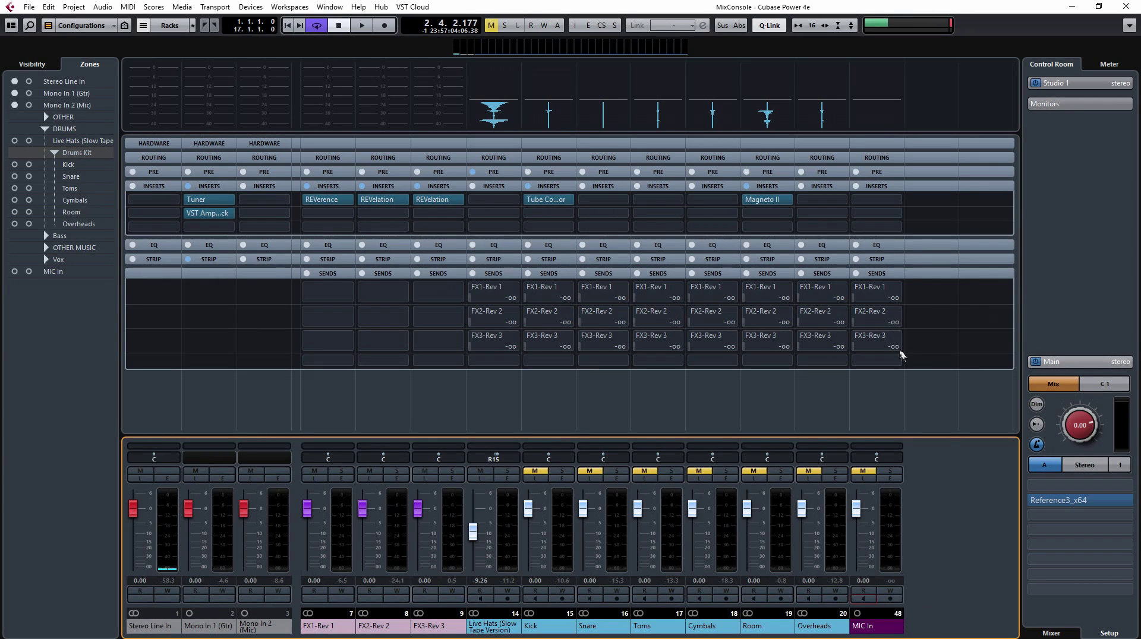
{"action": "left_click", "coordinate": [874, 219]}
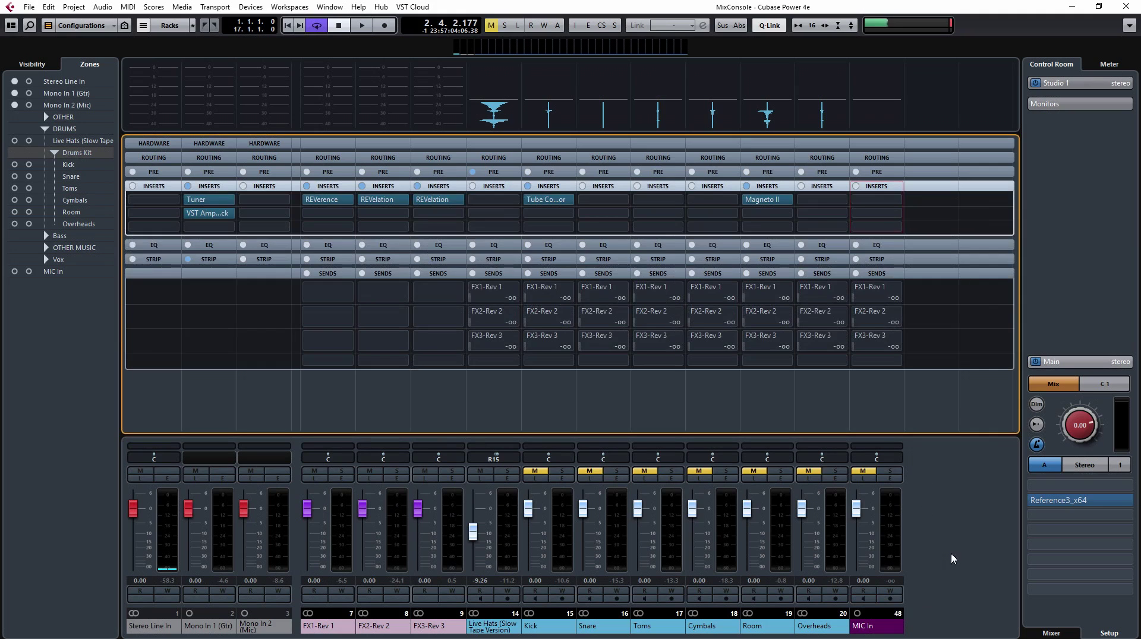
{"action": "key", "text": "F3"}
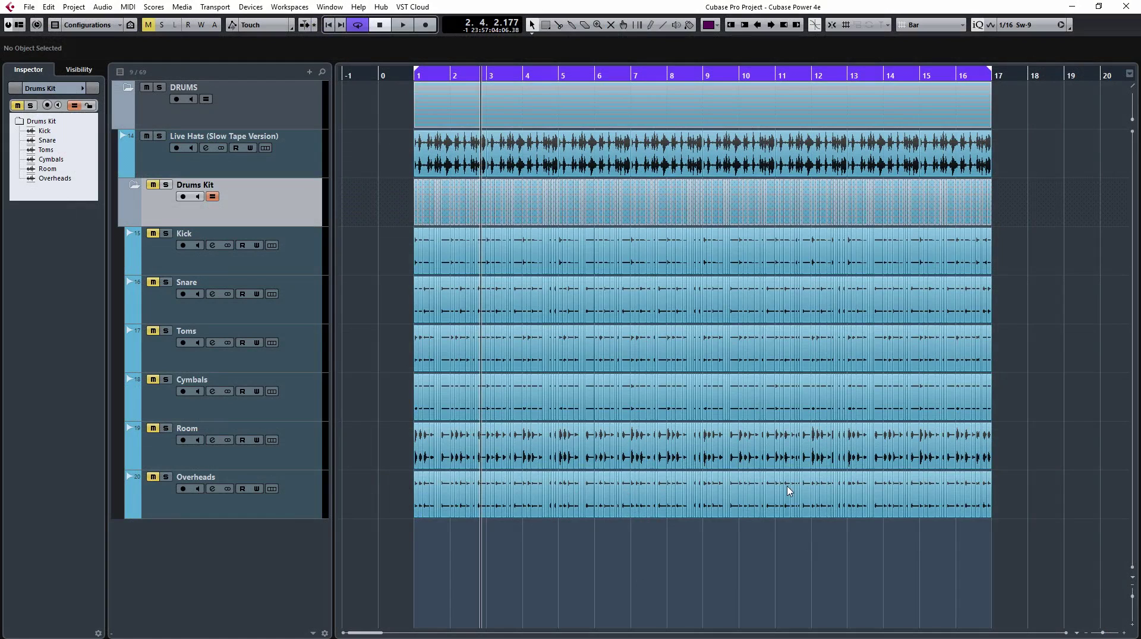
Step: Show the transport panel below the tracks and check its Common and Audio Record Mode lists
{"action": "key", "text": "F2"}
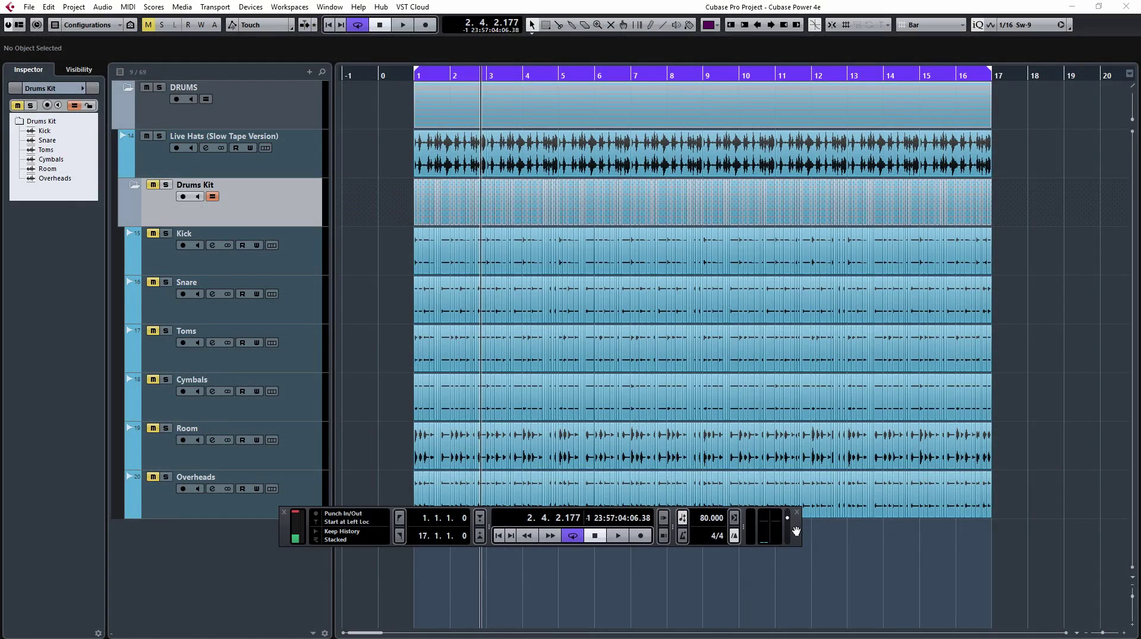
{"action": "left_click_drag", "start_coordinate": [804, 522], "coordinate": [819, 567]}
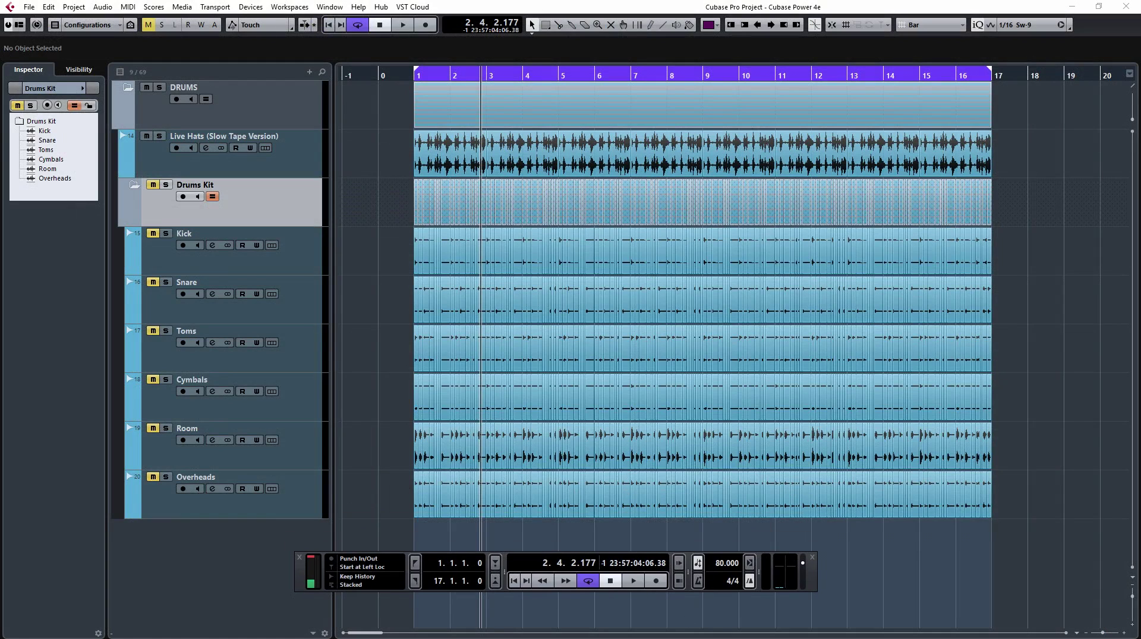
{"action": "left_click", "coordinate": [355, 563]}
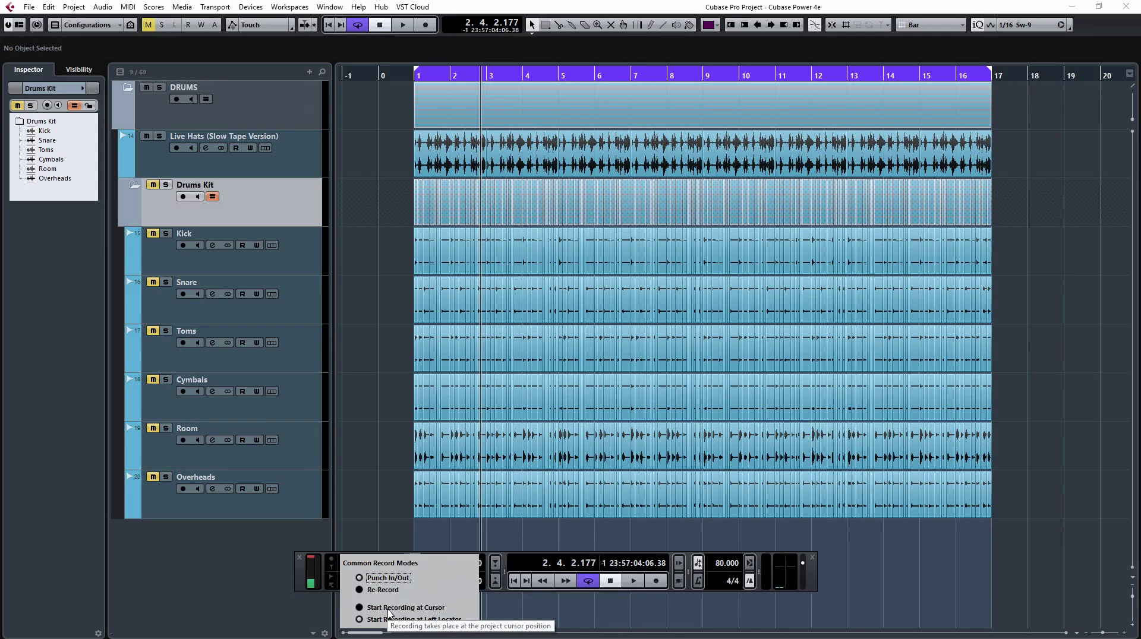
{"action": "left_click", "coordinate": [371, 550]}
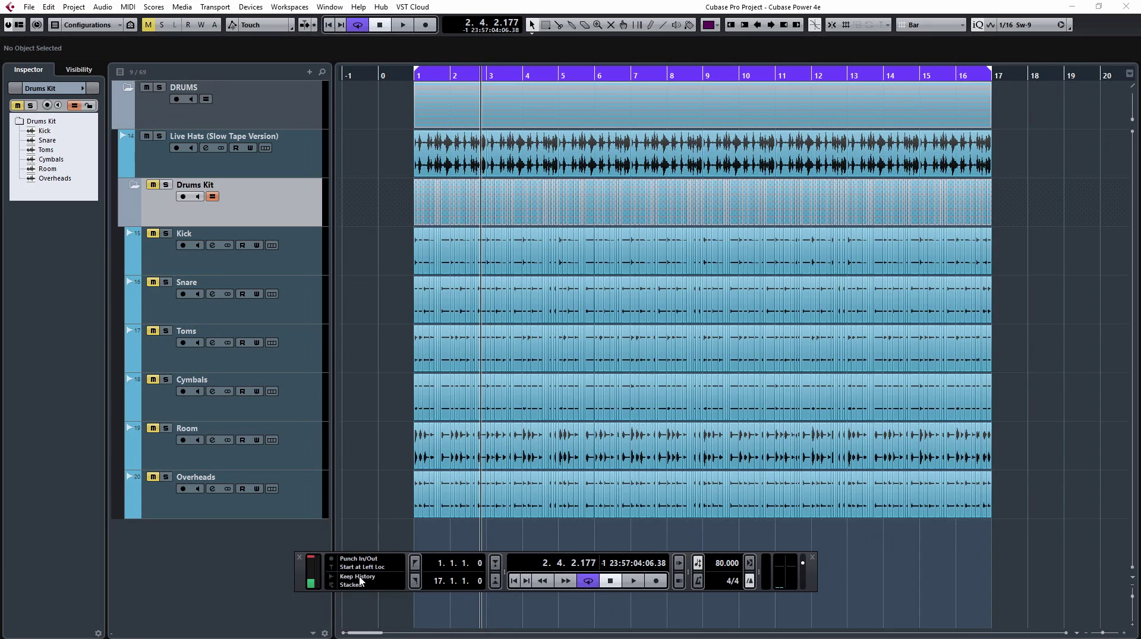
{"action": "left_click", "coordinate": [361, 572]}
{"action": "left_click", "coordinate": [367, 577]}
{"action": "left_click", "coordinate": [364, 581]}
{"action": "left_click", "coordinate": [357, 585]}
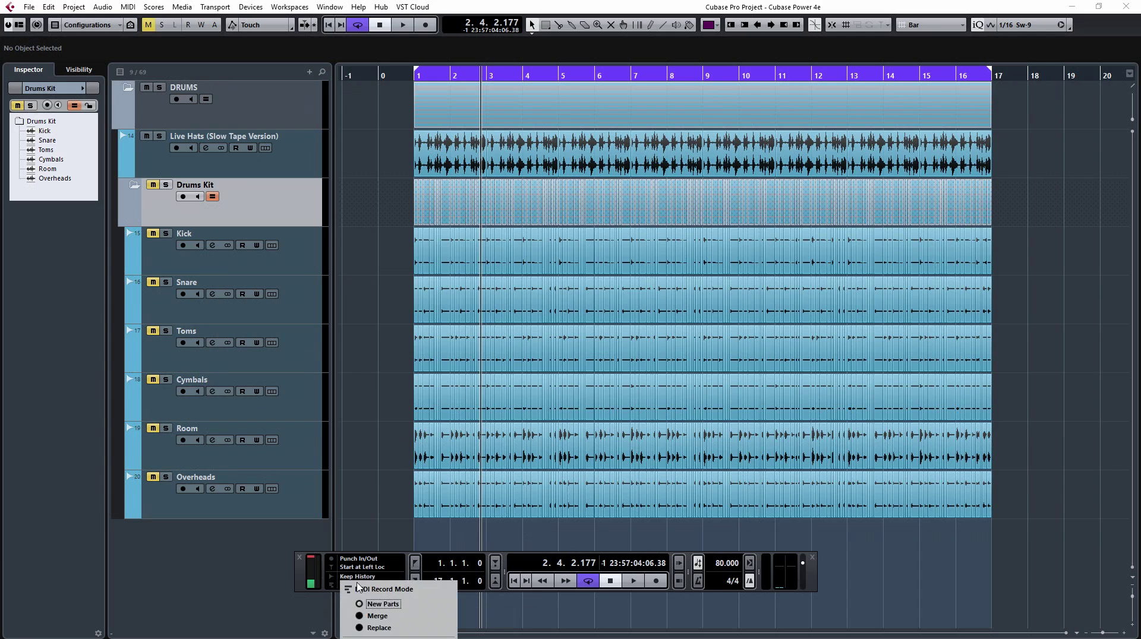
{"action": "left_click", "coordinate": [829, 585]}
{"action": "left_click_drag", "start_coordinate": [352, 590], "coordinate": [350, 407]}
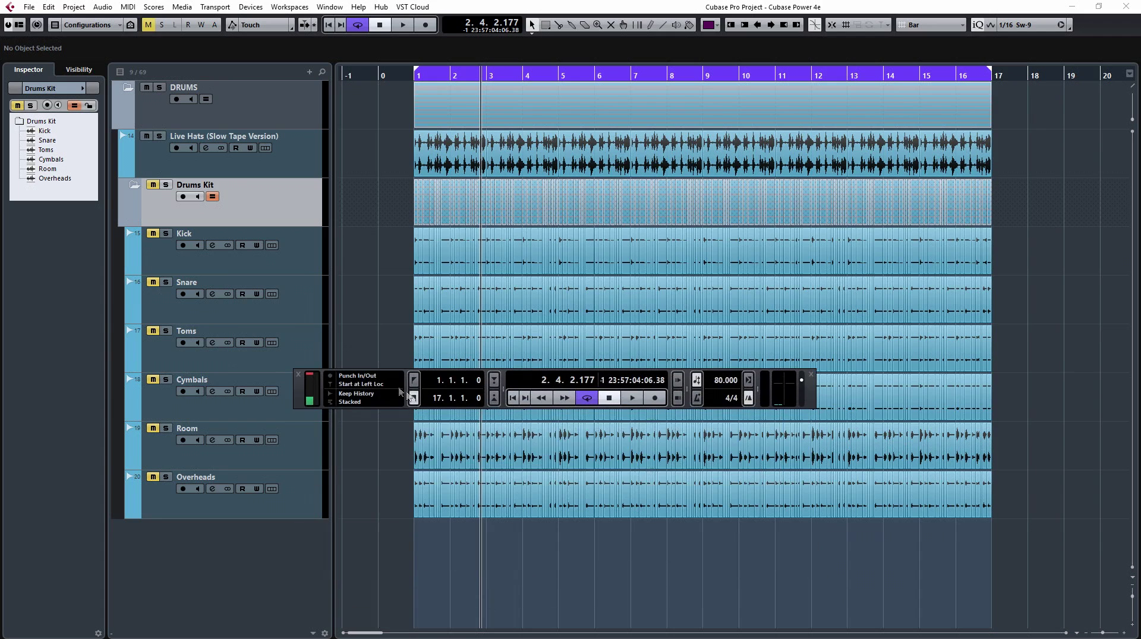
{"action": "left_click", "coordinate": [351, 403]}
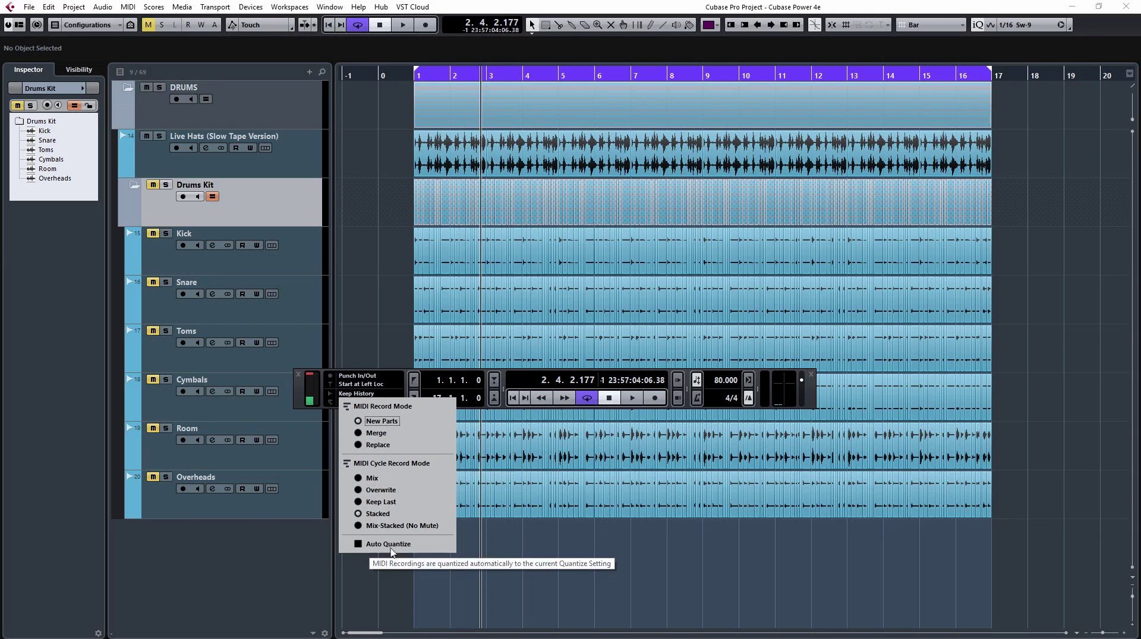
{"action": "left_click", "coordinate": [545, 555]}
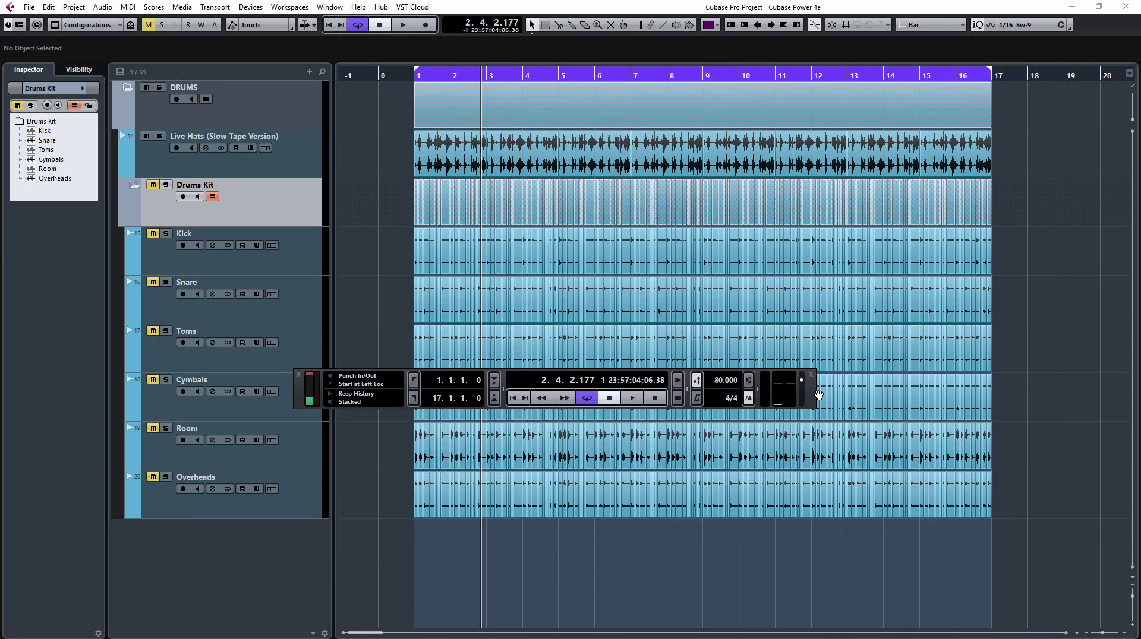
{"action": "left_click_drag", "start_coordinate": [813, 394], "coordinate": [783, 576]}
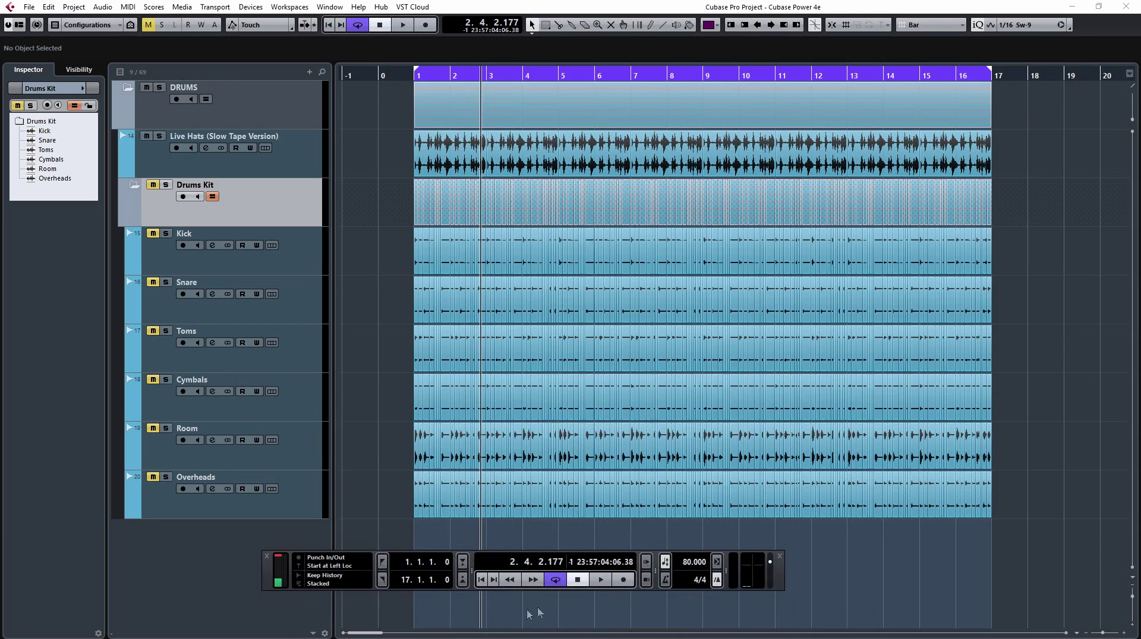